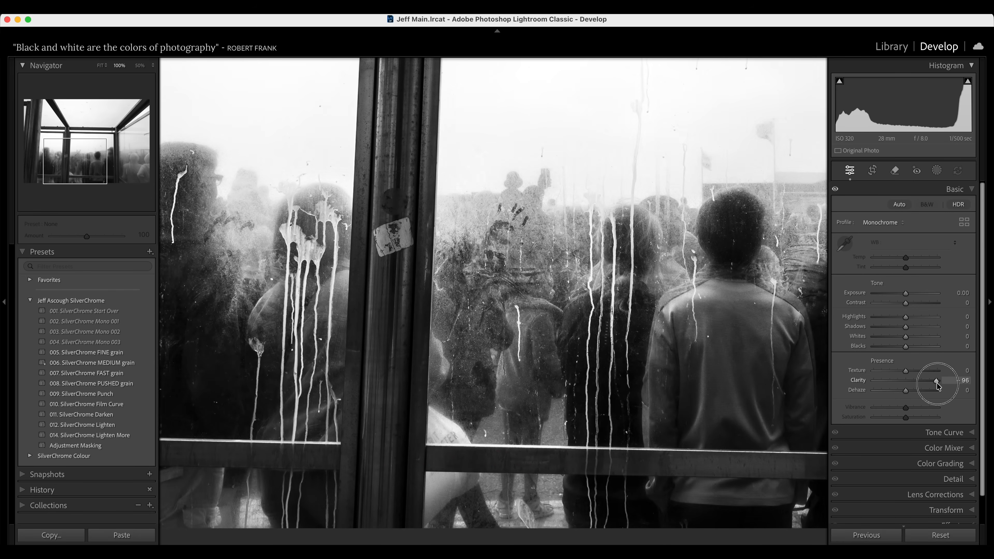
Reset Clarity on the shelter photo and try a Texture of about 99
double_click(937, 382)
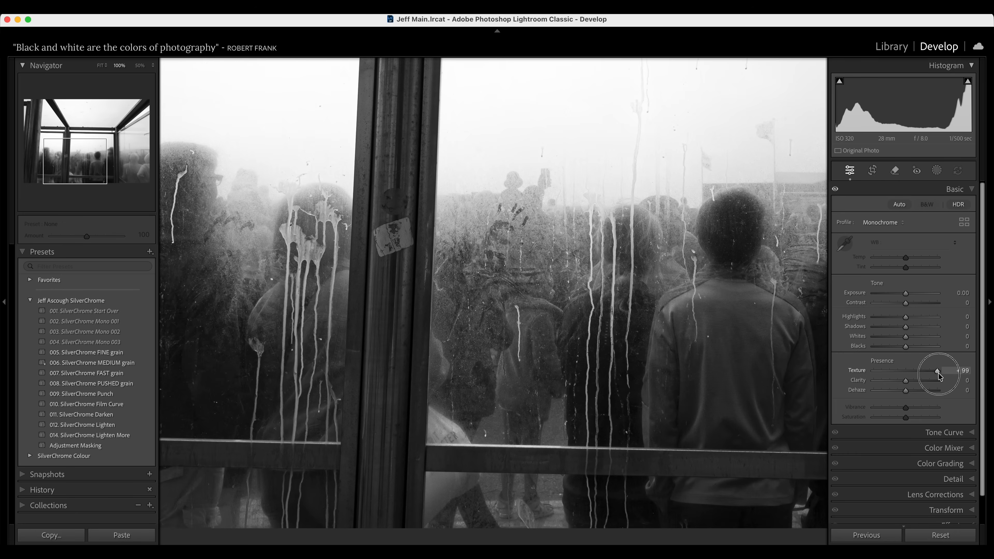
left_click_drag(941, 372, 939, 374)
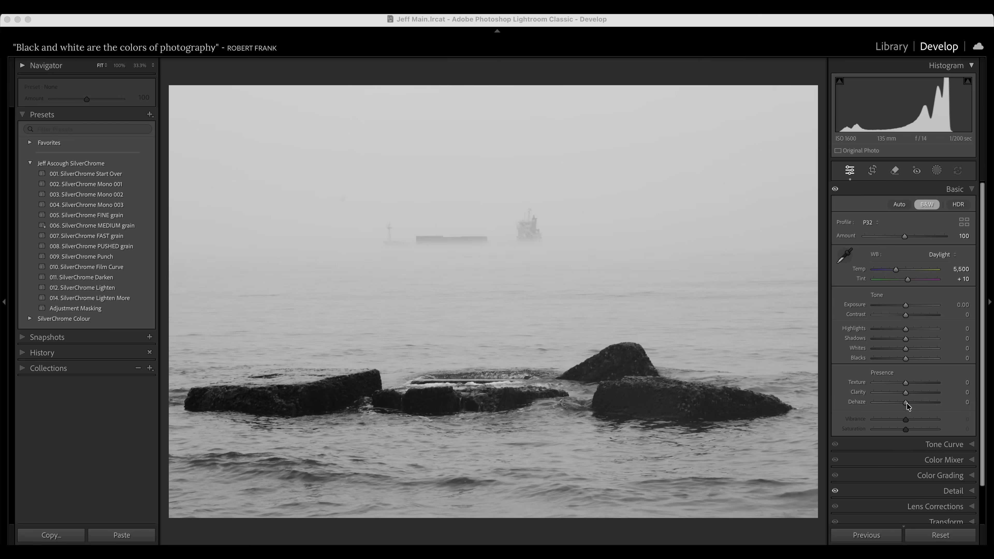
Increase Dehaze on the misty sea and lighthouse photos and on the sky masks of the beach and kite photos
left_click_drag(907, 403, 930, 401)
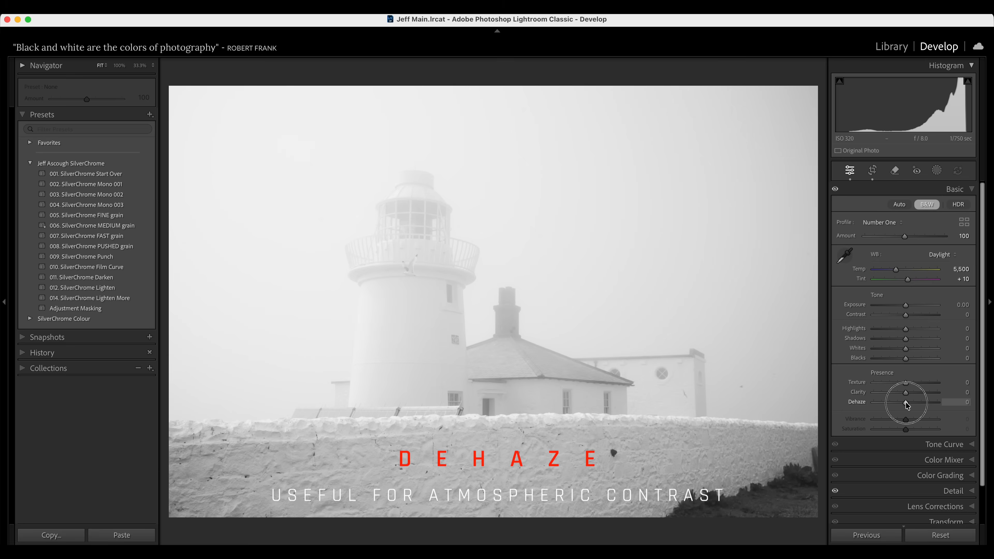
left_click_drag(905, 402, 929, 405)
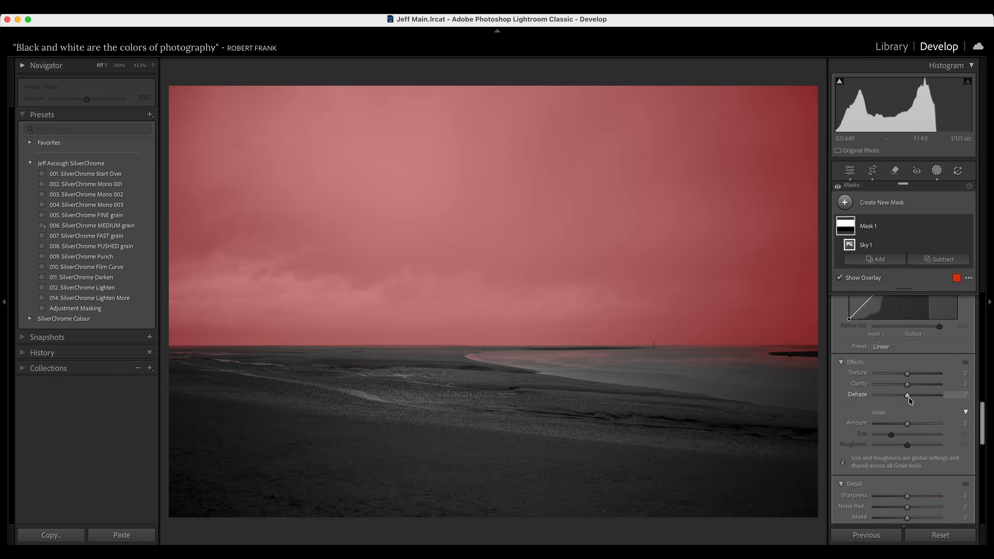
left_click_drag(909, 396, 924, 396)
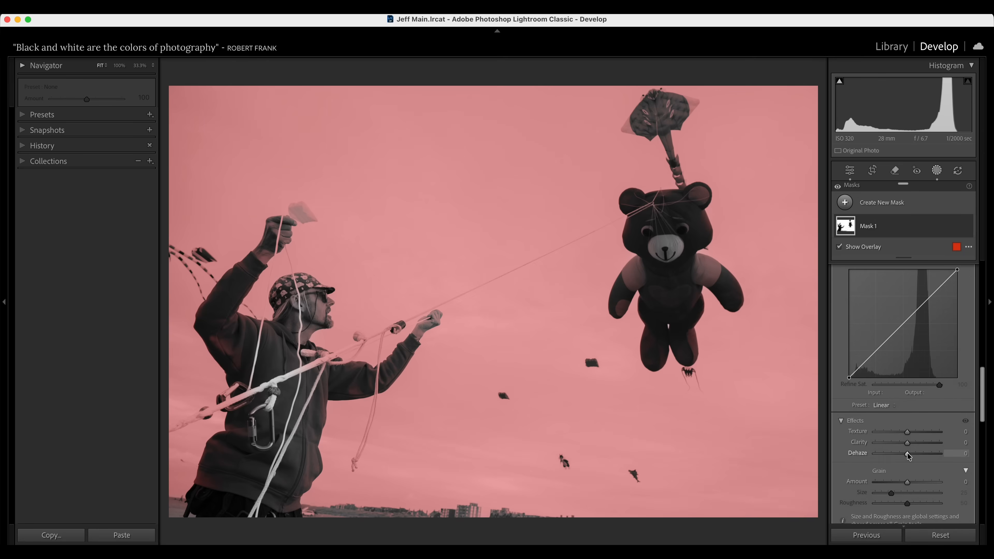
left_click_drag(909, 455, 921, 455)
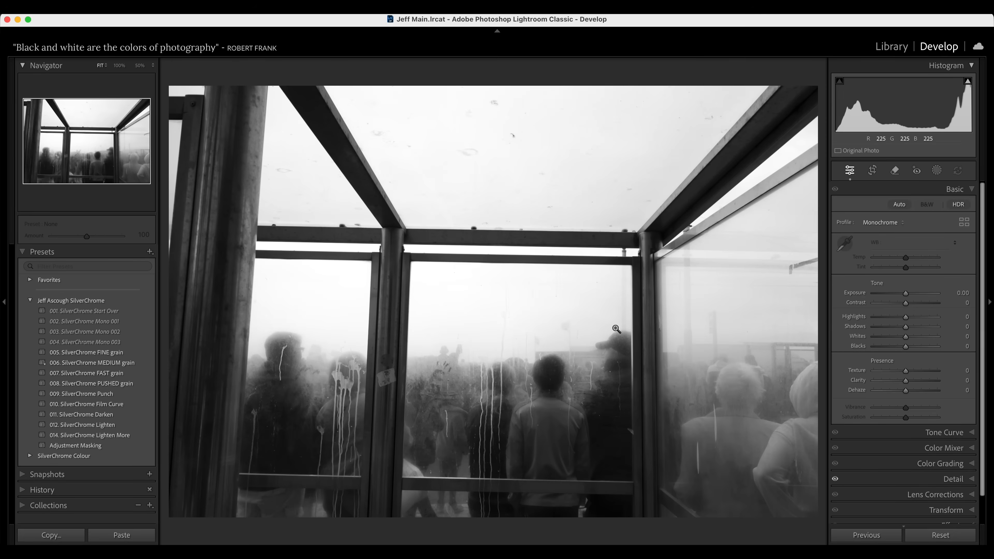
Apply the Adobe Monochrome profile to the colour street photo and the P32 profile to the shelter photo
left_click(903, 223)
left_click(845, 202)
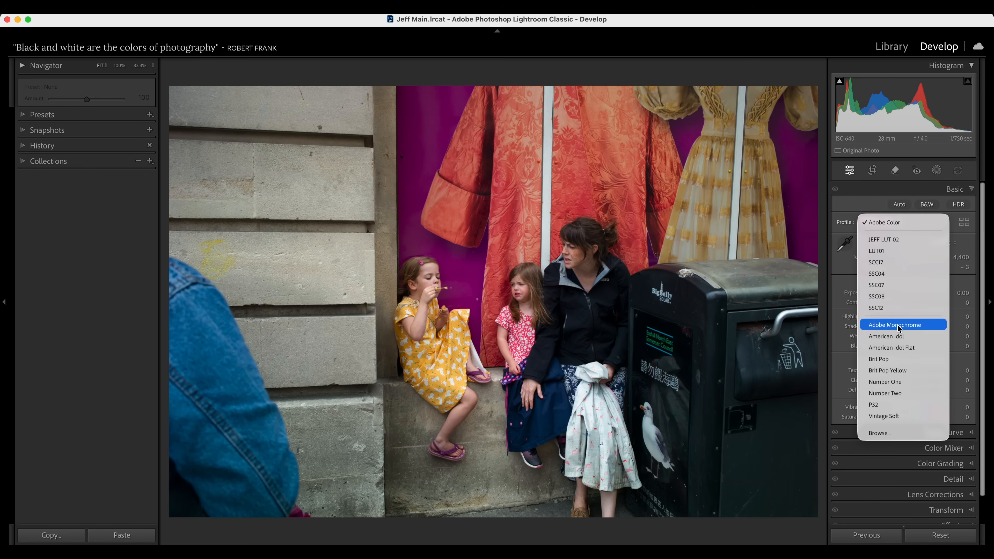
left_click(899, 326)
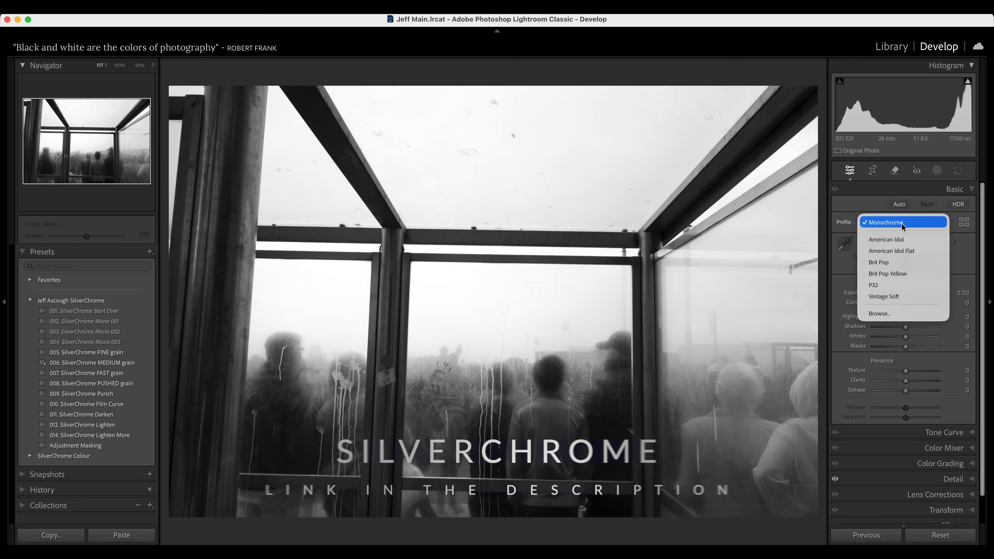
left_click(903, 286)
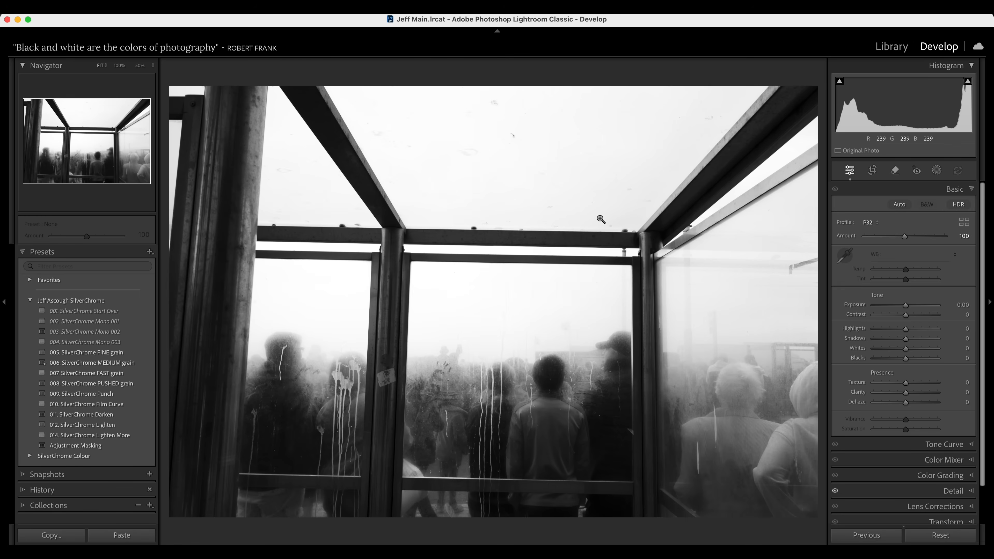
Straighten the shelter photo to an angle of -0.77 and tighten the crop from its upper-left corner
mouse_move(543, 271)
left_mouse_down()
mouse_move(573, 233)
mouse_move(788, 228)
mouse_move(802, 264)
mouse_move(595, 284)
mouse_move(433, 251)
mouse_move(317, 207)
mouse_move(296, 266)
mouse_move(284, 245)
mouse_move(193, 275)
mouse_move(73, 271)
mouse_move(553, 292)
mouse_move(886, 255)
mouse_move(969, 278)
mouse_move(744, 261)
mouse_move(656, 276)
mouse_move(752, 149)
mouse_move(556, 283)
left_mouse_up()
left_click(320, 425)
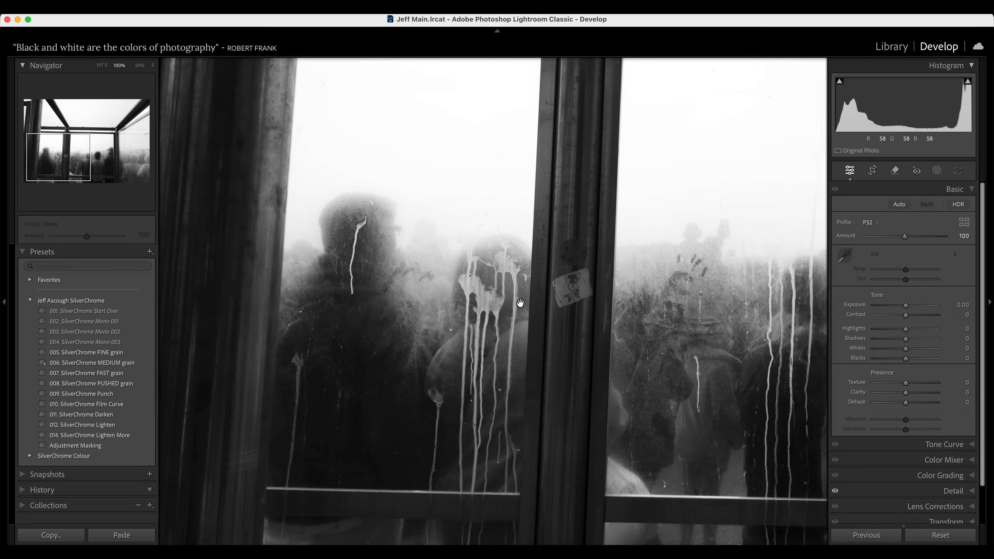
left_click(480, 342)
left_click(872, 170)
mouse_move(816, 77)
left_mouse_down()
mouse_move(804, 64)
mouse_move(806, 73)
left_mouse_up()
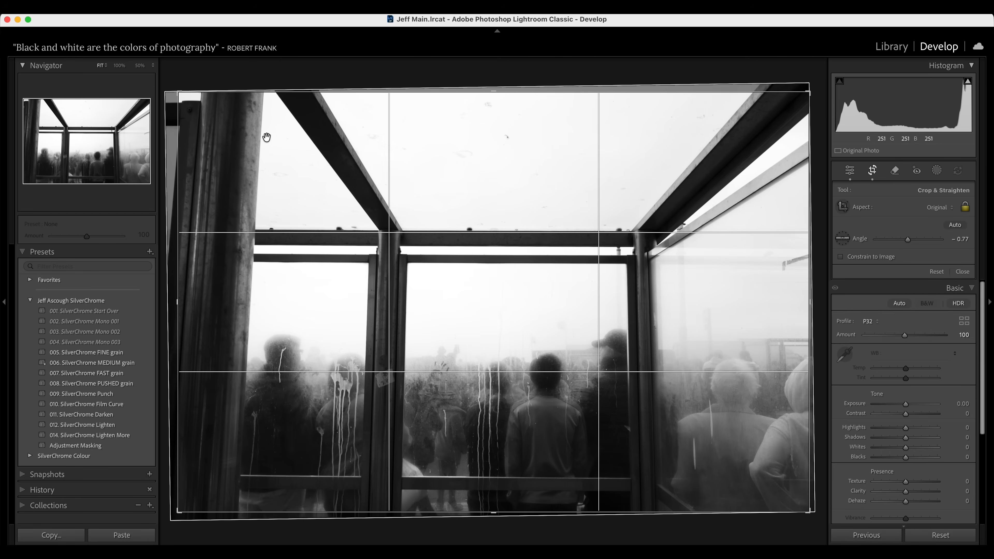
left_click_drag(180, 93, 191, 100)
left_click_drag(322, 177, 317, 167)
key("Return")
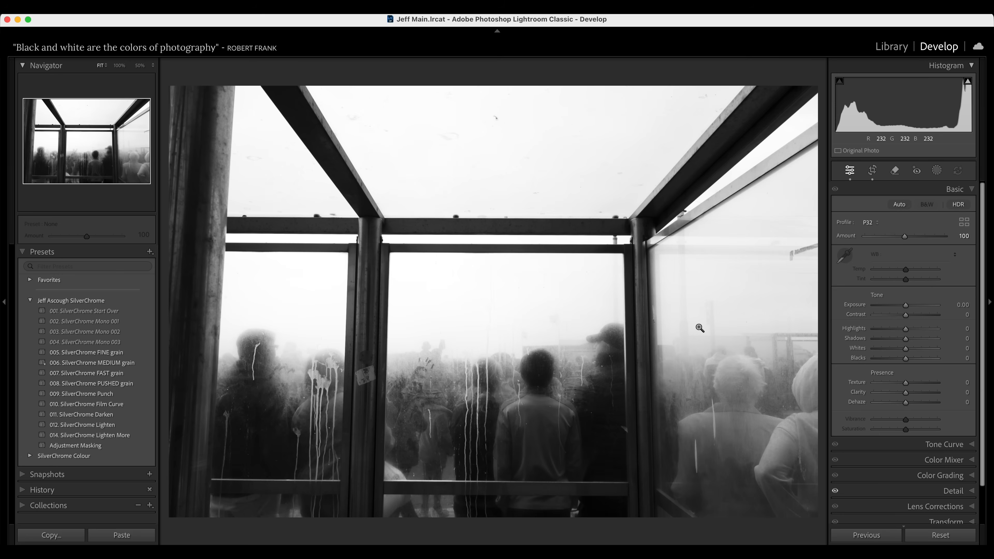
Show the shadow clipping overlay and lower Blacks to -18
left_click(906, 360, "alt")
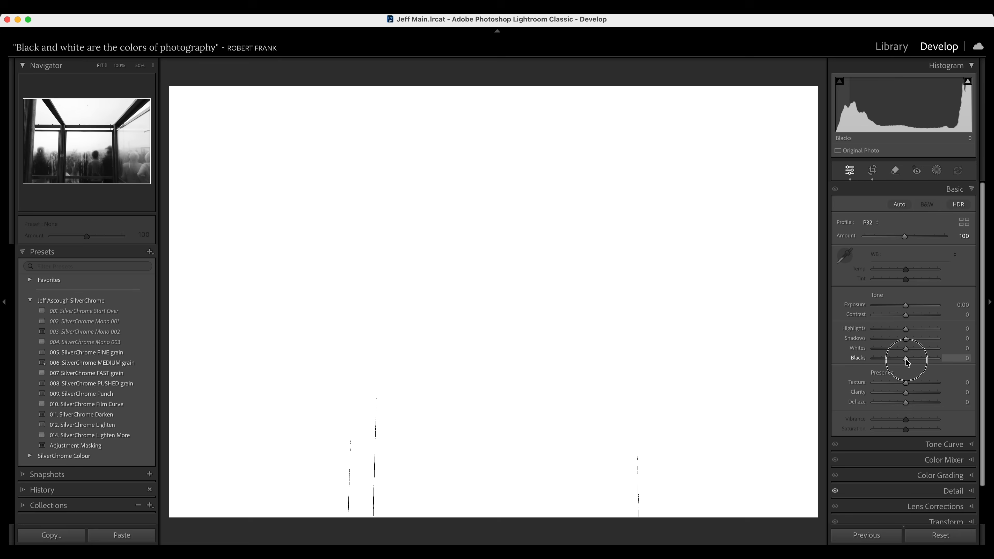
left_click_drag(905, 359, 897, 359)
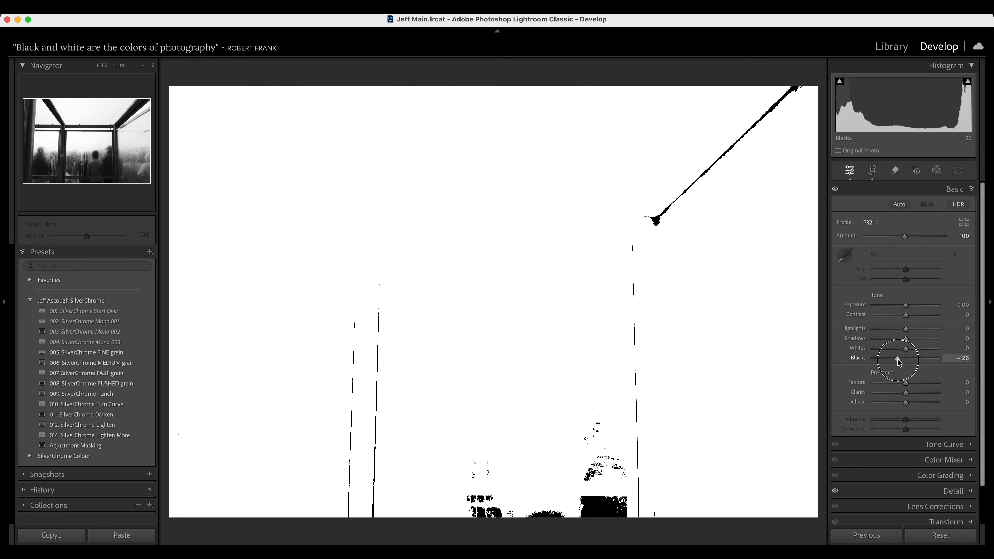
left_click(898, 360, "alt")
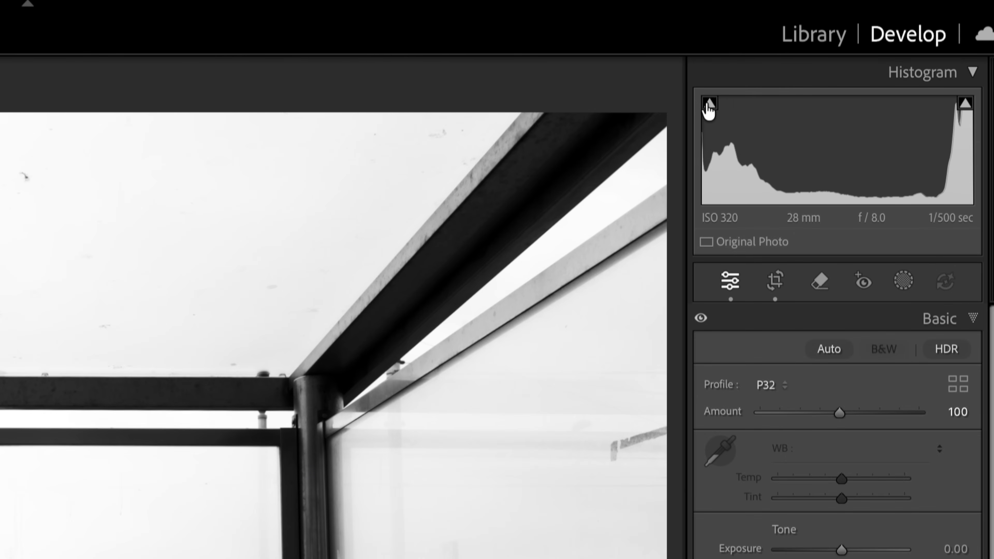
left_click(710, 103)
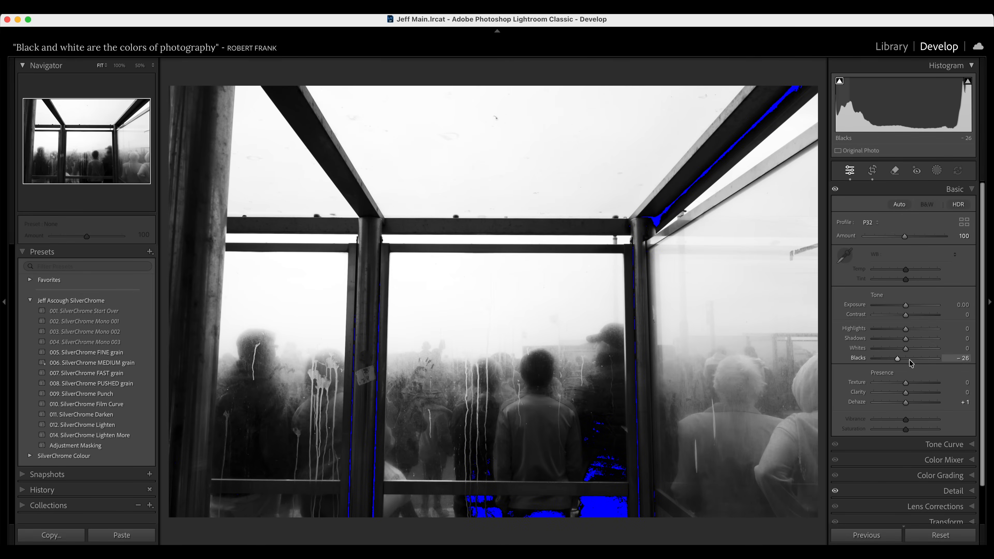
mouse_move(898, 360)
left_mouse_down()
mouse_move(887, 360)
mouse_move(901, 360)
left_mouse_up()
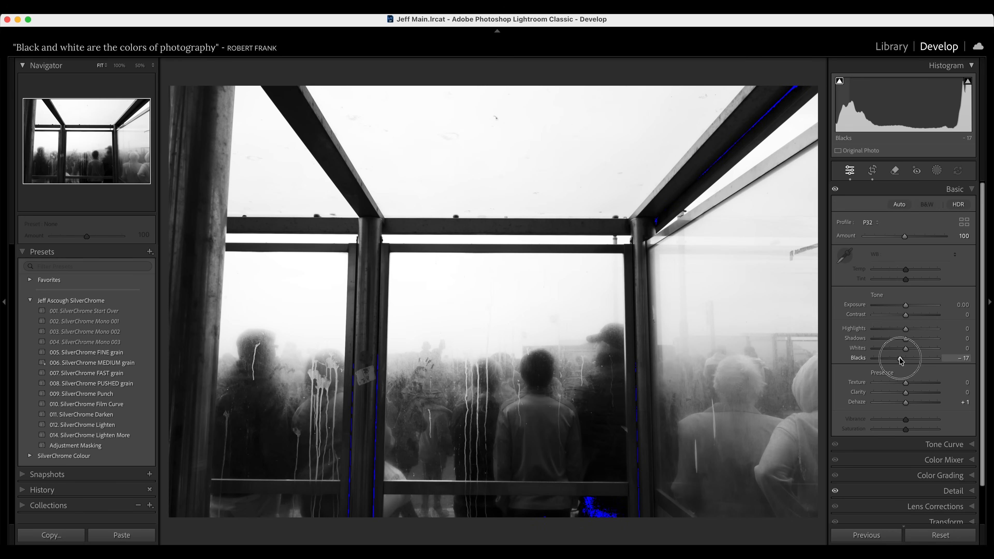
left_click_drag(901, 360, 900, 360)
left_click_drag(900, 360, 900, 360)
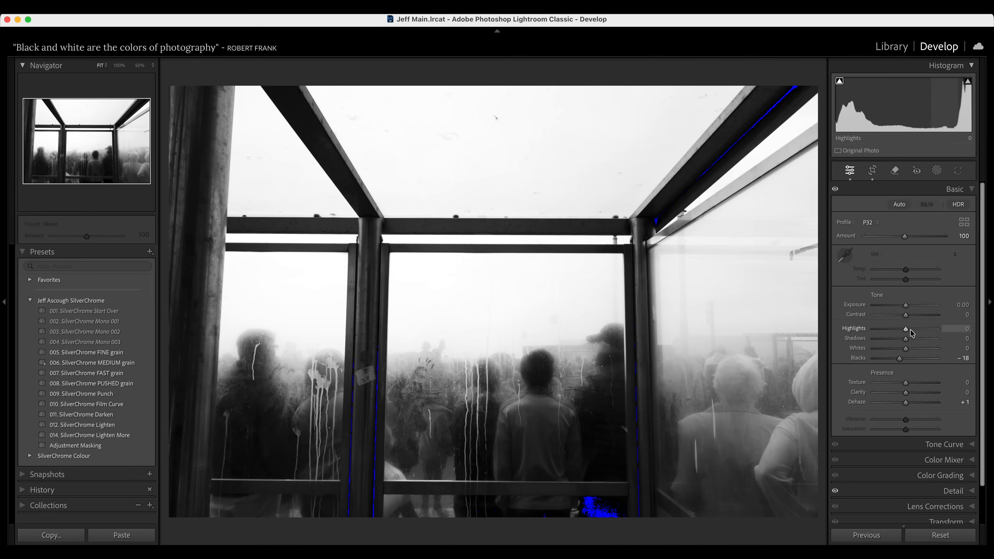
Set Highlights to -100 and Whites to -45, and hide the shadow clipping overlay
left_click_drag(906, 329, 864, 331)
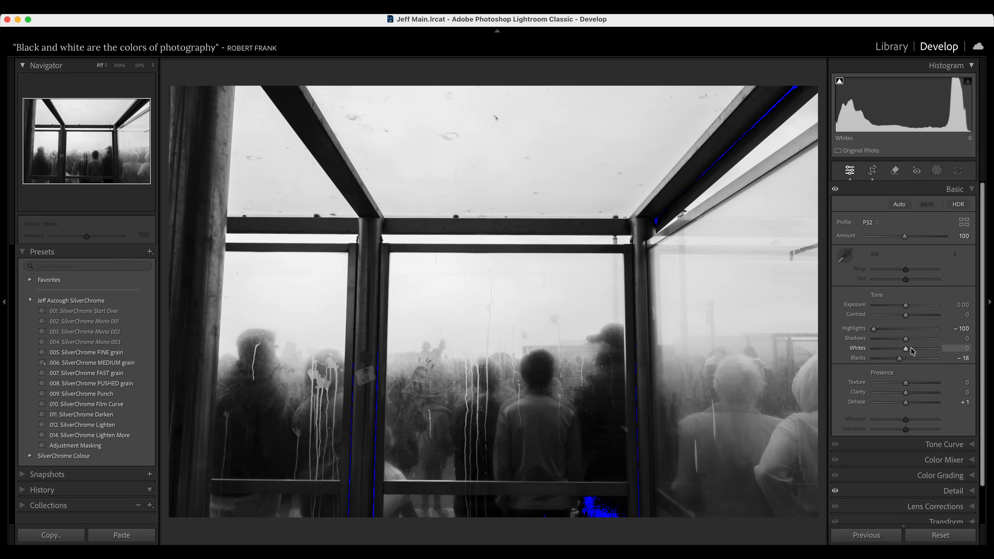
mouse_move(906, 350)
left_mouse_down()
mouse_move(868, 348)
mouse_move(905, 348)
mouse_move(883, 349)
mouse_move(891, 344)
left_mouse_up()
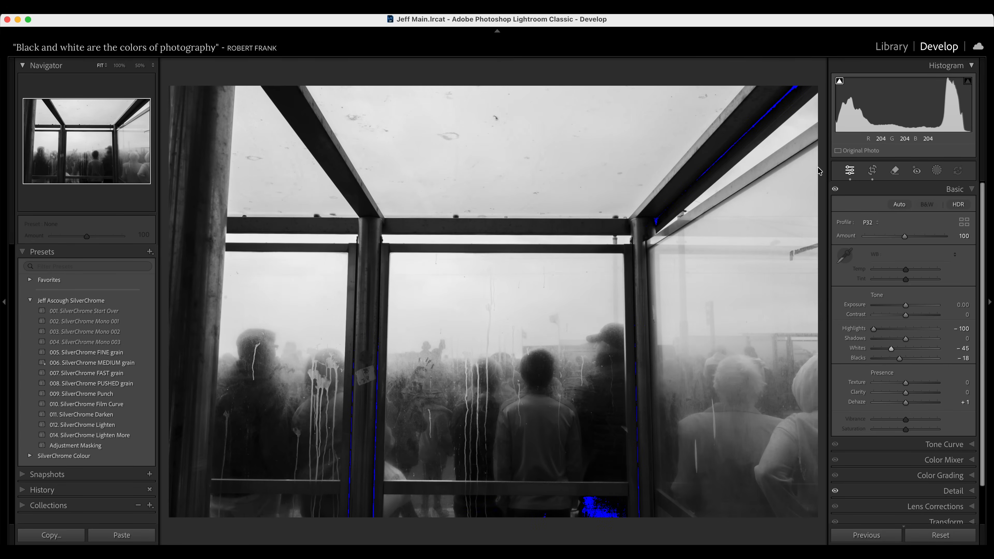
left_click(840, 81)
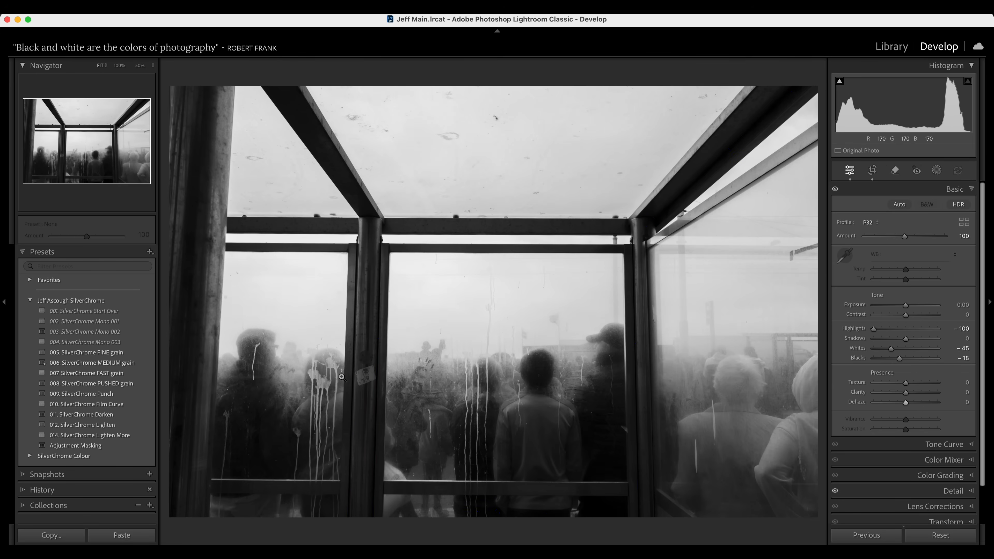
Paint a new brush mask with feather 100 over the people behind the glass panel on the photo's right side
key("k")
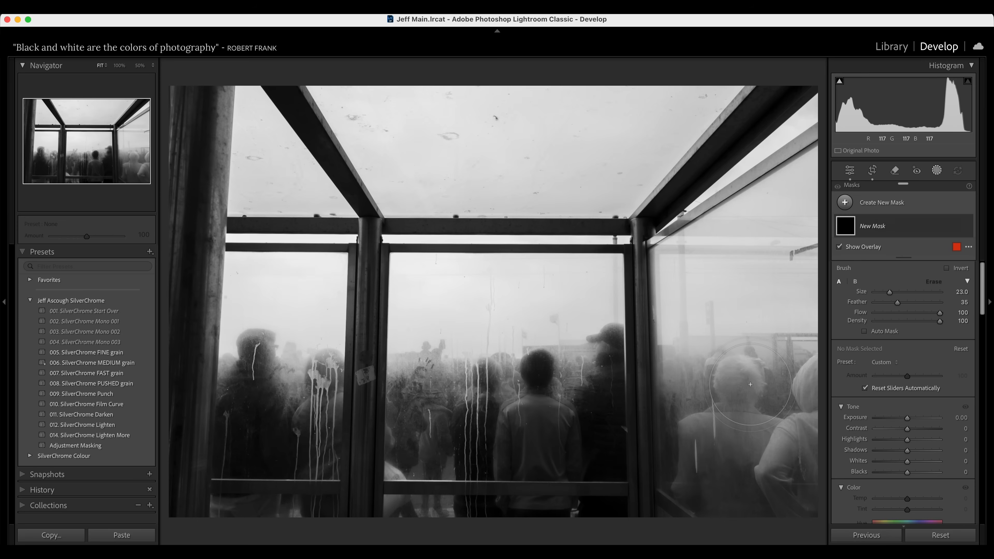
key("shift+bracketright")
mouse_move(743, 386)
left_mouse_down()
mouse_move(733, 377)
mouse_move(766, 388)
mouse_move(782, 460)
mouse_move(717, 422)
mouse_move(764, 353)
left_mouse_up()
Hide the mask overlay and darken the masked people by pulling the curve's midtones down to input 133, output 110
scroll(902, 392, "down", 10)
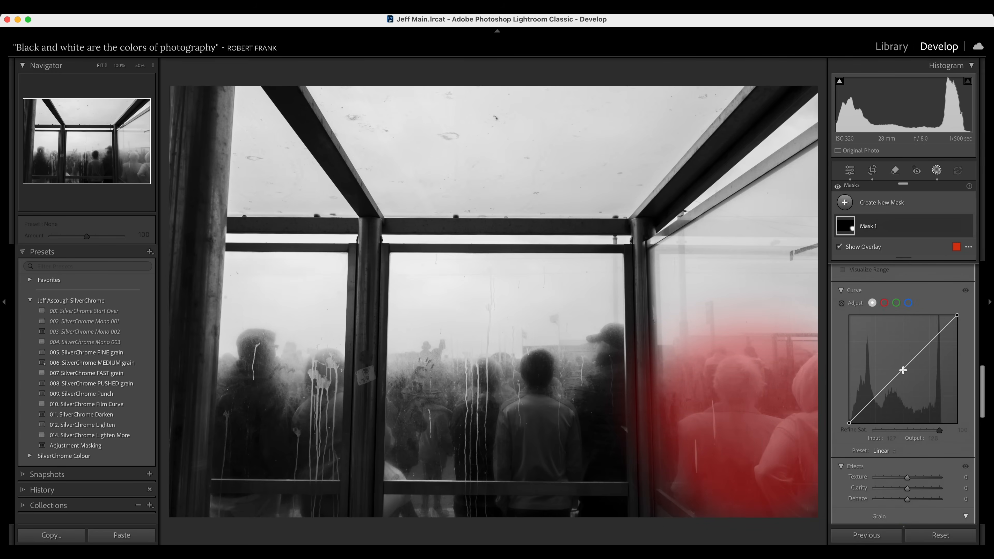
key("o")
left_click_drag(902, 371, 907, 377)
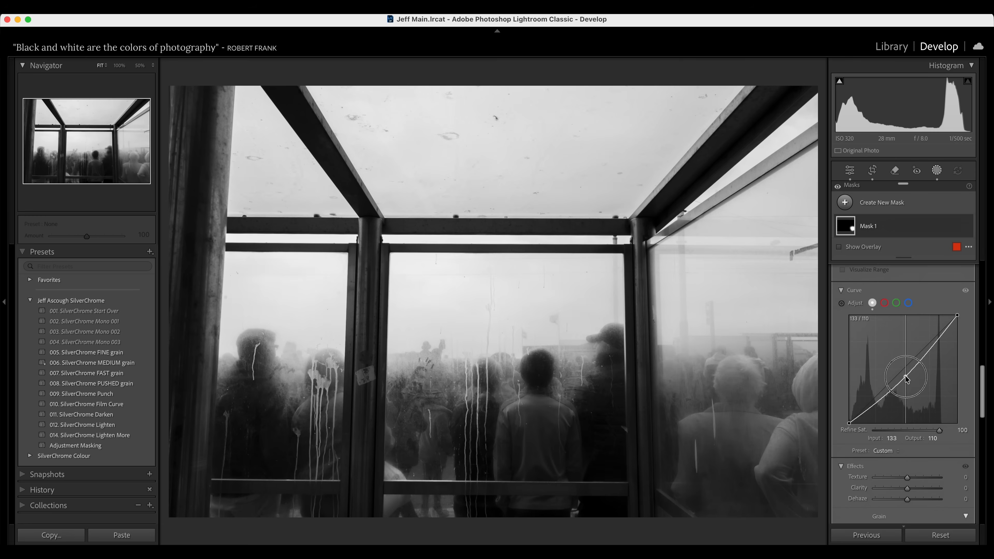
Paint a second brush mask over the shelter roof, the upper frame and the sky above the crowd
key("k")
mouse_move(395, 127)
left_mouse_down()
mouse_move(388, 161)
mouse_move(452, 169)
mouse_move(694, 101)
left_mouse_up()
mouse_move(505, 136)
left_mouse_down()
mouse_move(285, 150)
mouse_move(272, 140)
mouse_move(312, 180)
mouse_move(271, 172)
mouse_move(290, 229)
mouse_move(252, 260)
mouse_move(342, 300)
mouse_move(409, 283)
mouse_move(458, 304)
mouse_move(553, 279)
mouse_move(691, 287)
mouse_move(750, 308)
mouse_move(820, 297)
mouse_move(803, 289)
mouse_move(852, 174)
mouse_move(843, 130)
mouse_move(808, 112)
mouse_move(713, 147)
mouse_move(768, 113)
mouse_move(194, 117)
mouse_move(150, 109)
mouse_move(209, 221)
mouse_move(196, 257)
mouse_move(211, 284)
mouse_move(186, 266)
left_mouse_up()
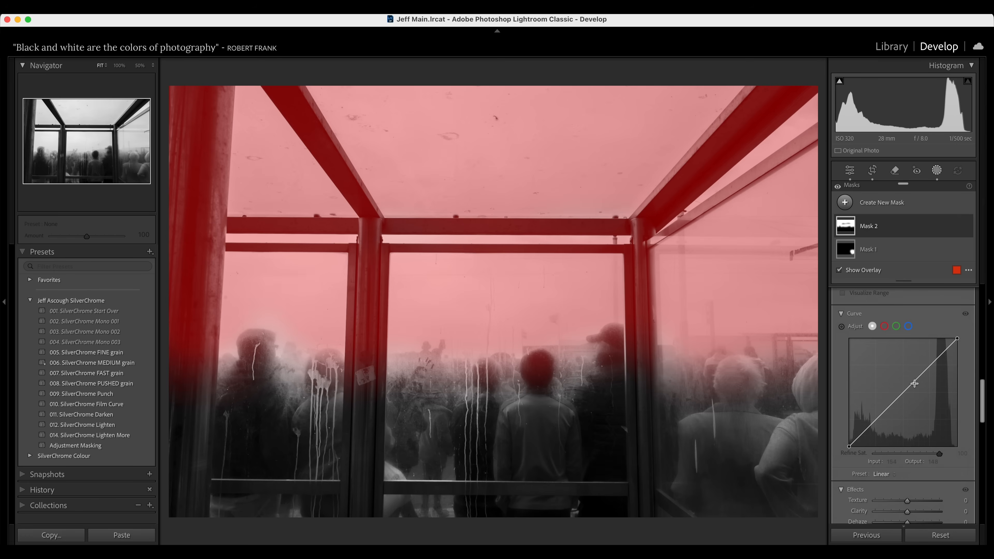
Darken the highlights of the roof and sky mask with the curve, anchoring the midtones at 129 and adding a shadow point
key("o")
mouse_move(915, 383)
left_mouse_down()
mouse_move(918, 392)
mouse_move(941, 370)
left_mouse_up()
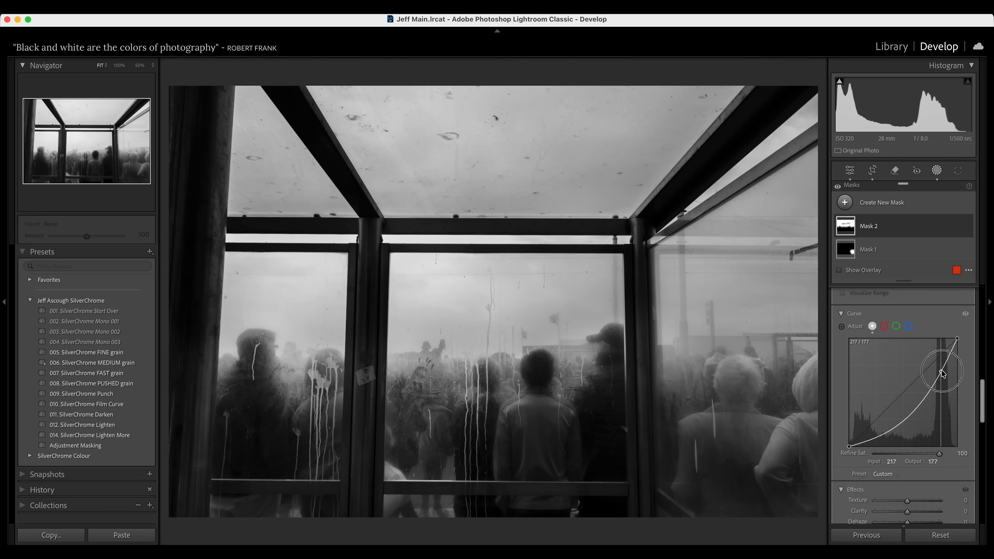
left_click_drag(942, 370, 933, 363)
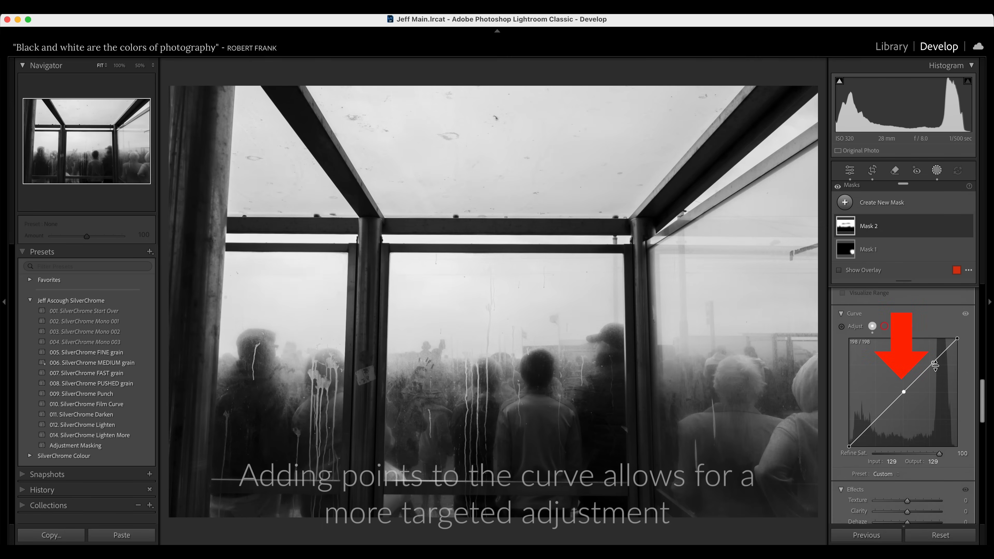
left_click_drag(934, 362, 935, 367)
left_click(879, 420)
left_click_drag(936, 368, 938, 371)
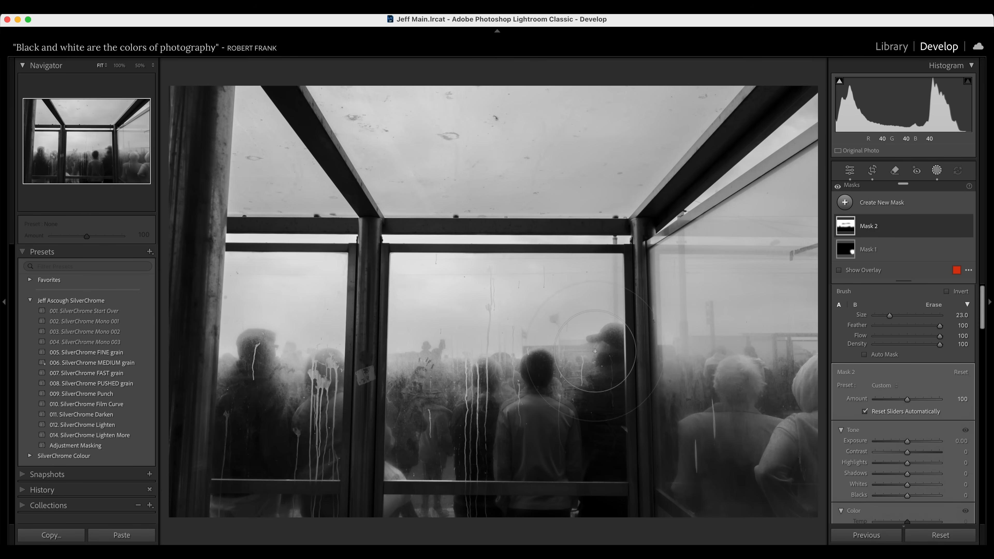
Paint a third brush mask across the crowd and the lower part of the shelter with feather 100
key("k")
key("k")
mouse_move(446, 403)
left_mouse_down()
mouse_move(524, 386)
mouse_move(571, 390)
mouse_move(576, 371)
mouse_move(582, 429)
mouse_move(318, 425)
mouse_move(263, 389)
mouse_move(238, 402)
mouse_move(252, 416)
mouse_move(530, 437)
mouse_move(469, 493)
mouse_move(312, 517)
mouse_move(231, 515)
mouse_move(385, 526)
mouse_move(391, 517)
mouse_move(576, 513)
mouse_move(433, 501)
mouse_move(406, 483)
mouse_move(671, 444)
mouse_move(718, 410)
mouse_move(720, 395)
mouse_move(773, 372)
mouse_move(814, 387)
mouse_move(804, 455)
mouse_move(778, 482)
mouse_move(717, 471)
mouse_move(717, 396)
mouse_move(796, 398)
mouse_move(818, 421)
mouse_move(810, 457)
left_mouse_up()
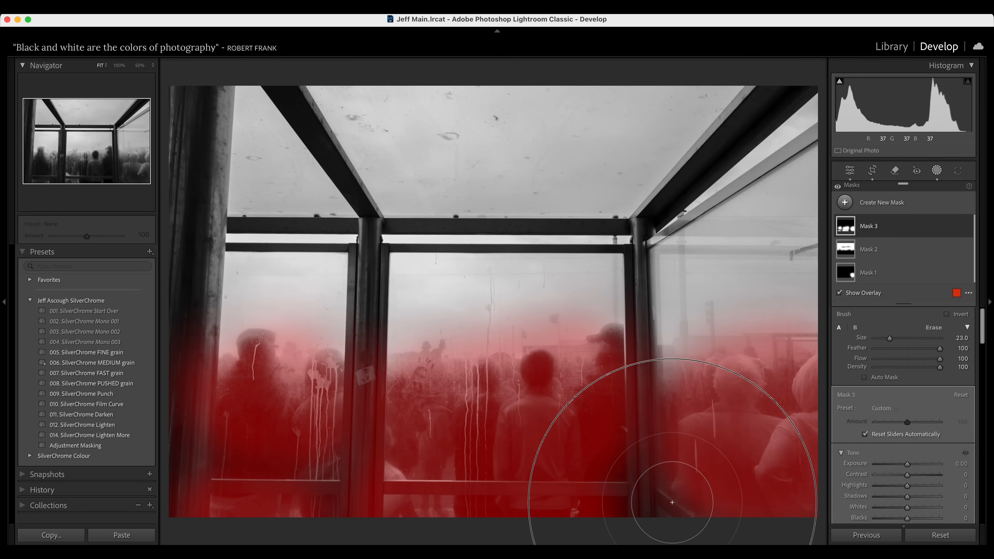
mouse_move(751, 460)
left_mouse_down()
mouse_move(694, 458)
mouse_move(660, 426)
mouse_move(668, 398)
left_mouse_up()
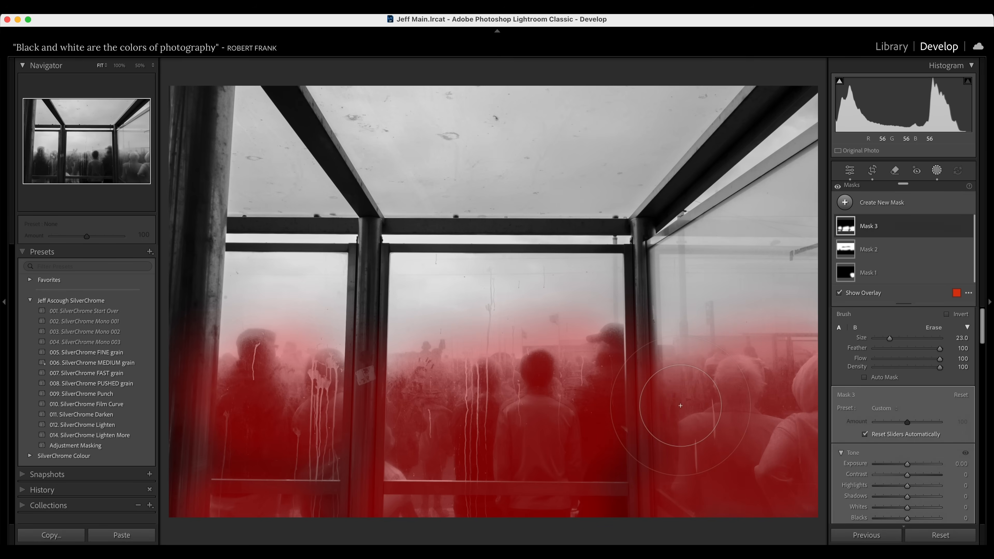
Hide the mask overlay and set the crowd mask's Clarity to 27
scroll(904, 422, "down", 12)
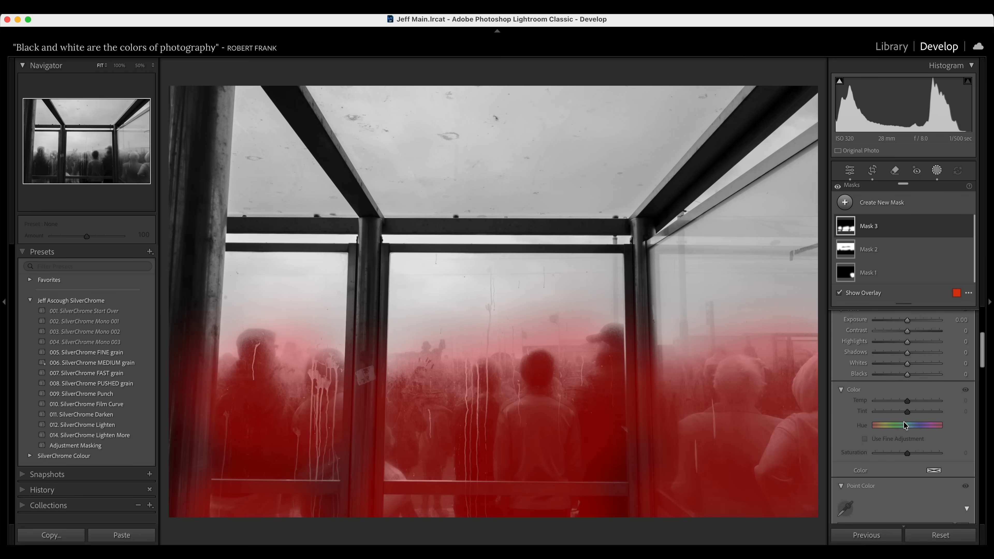
scroll(903, 422, "up", 10)
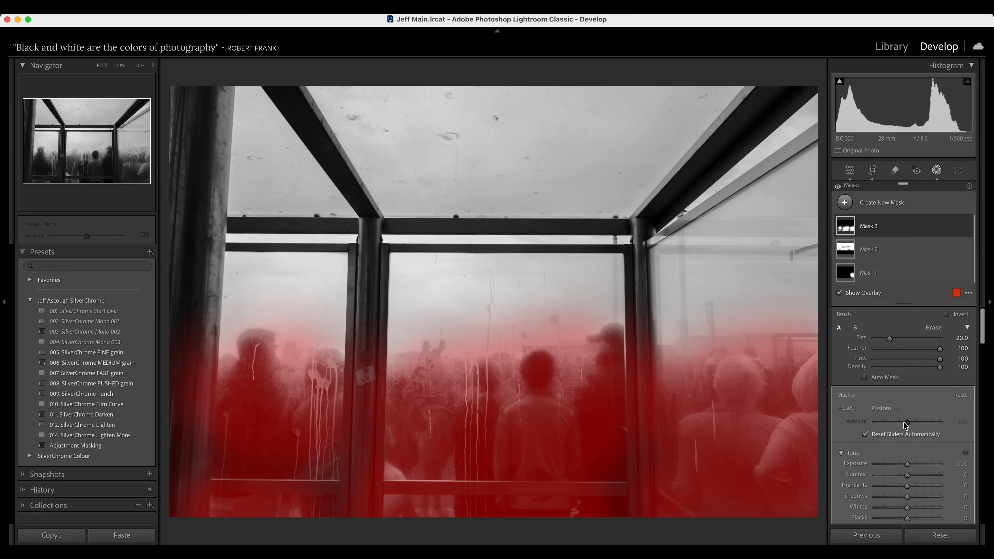
scroll(906, 423, "down", 10)
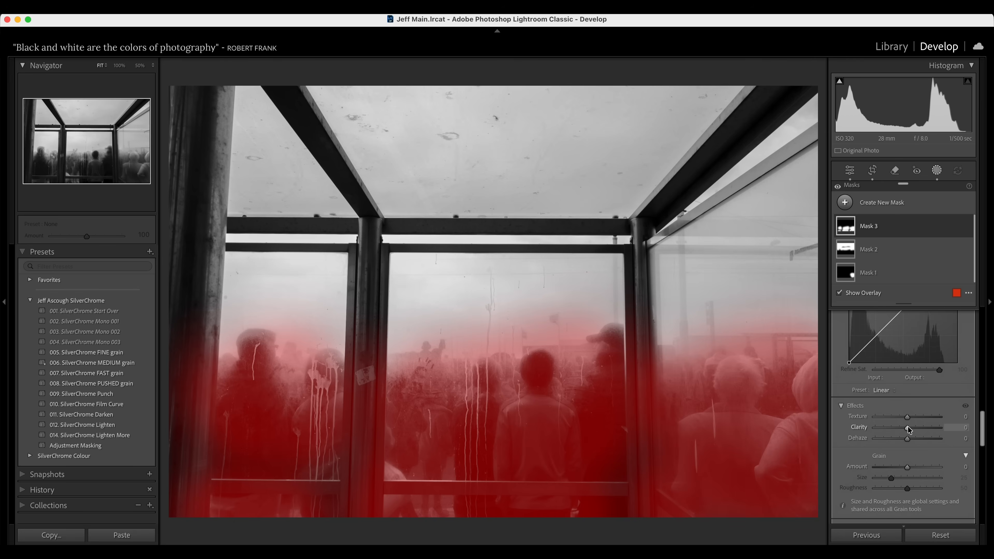
key("o")
mouse_move(908, 429)
left_mouse_down()
mouse_move(977, 418)
mouse_move(907, 422)
mouse_move(926, 438)
mouse_move(917, 430)
left_mouse_up()
double_click(923, 428)
double_click(926, 439)
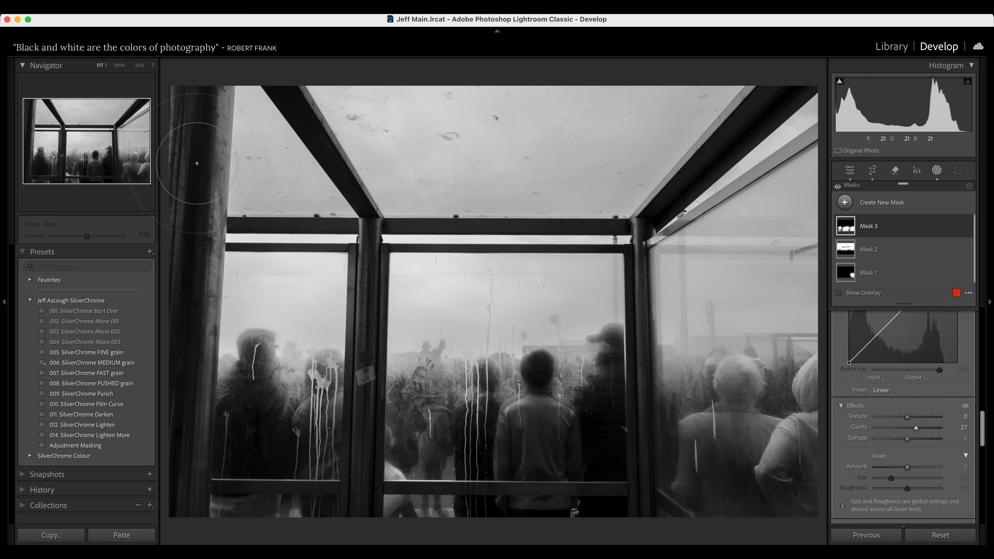
Create a fourth brush mask covering the roof, upper frame and sky again
key("k")
mouse_move(505, 141)
left_mouse_down()
mouse_move(376, 134)
mouse_move(394, 154)
mouse_move(255, 78)
mouse_move(688, 133)
mouse_move(521, 22)
mouse_move(712, 156)
mouse_move(206, 151)
mouse_move(269, 89)
mouse_move(211, 115)
mouse_move(193, 258)
mouse_move(344, 177)
mouse_move(338, 244)
mouse_move(421, 292)
mouse_move(513, 297)
mouse_move(696, 275)
mouse_move(747, 247)
mouse_move(666, 188)
mouse_move(607, 201)
left_mouse_up()
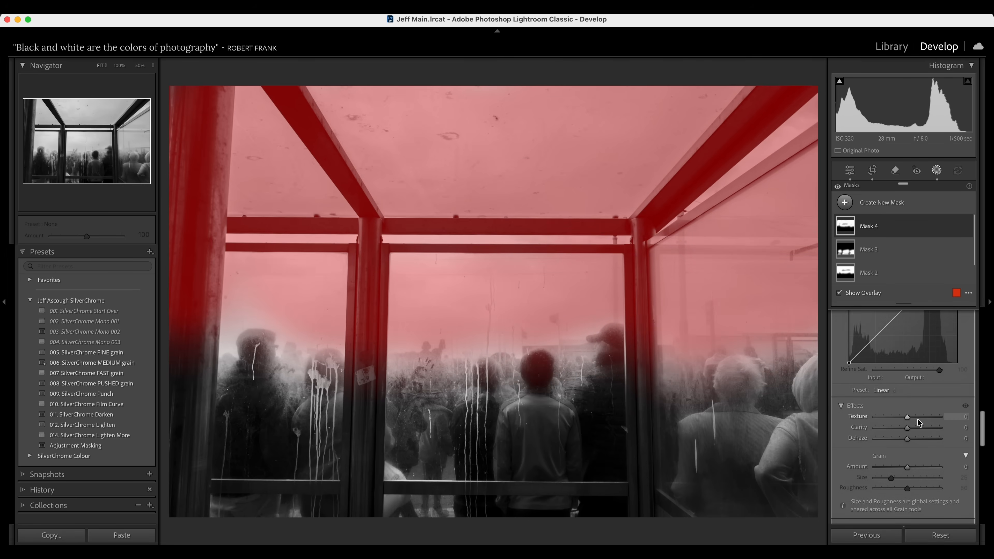
Hide the mask overlay and raise the Texture of the roof and sky mask, judging the effect at 100% zoom
key("o")
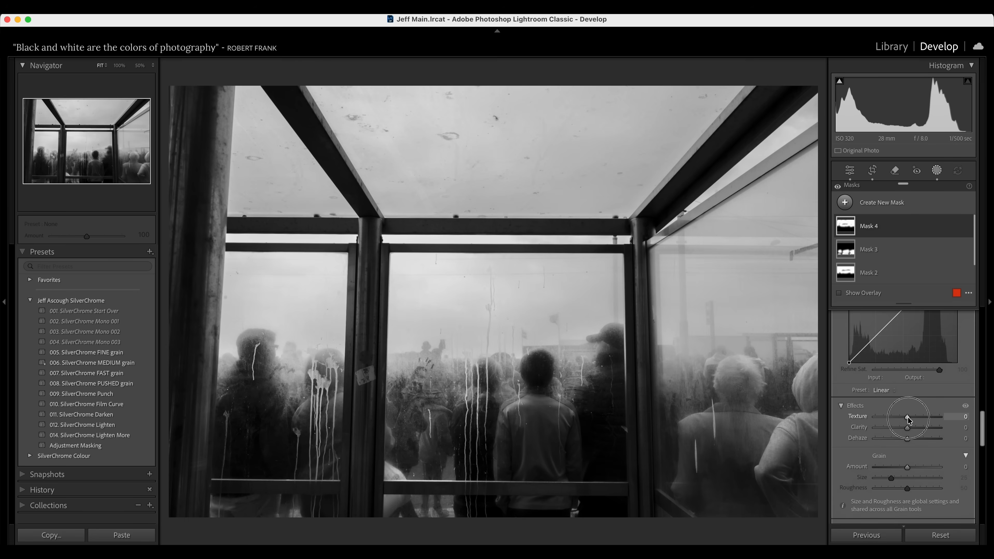
mouse_move(915, 417)
left_mouse_down()
mouse_move(933, 417)
mouse_move(917, 416)
left_mouse_up()
left_click(176, 62)
left_click(119, 66)
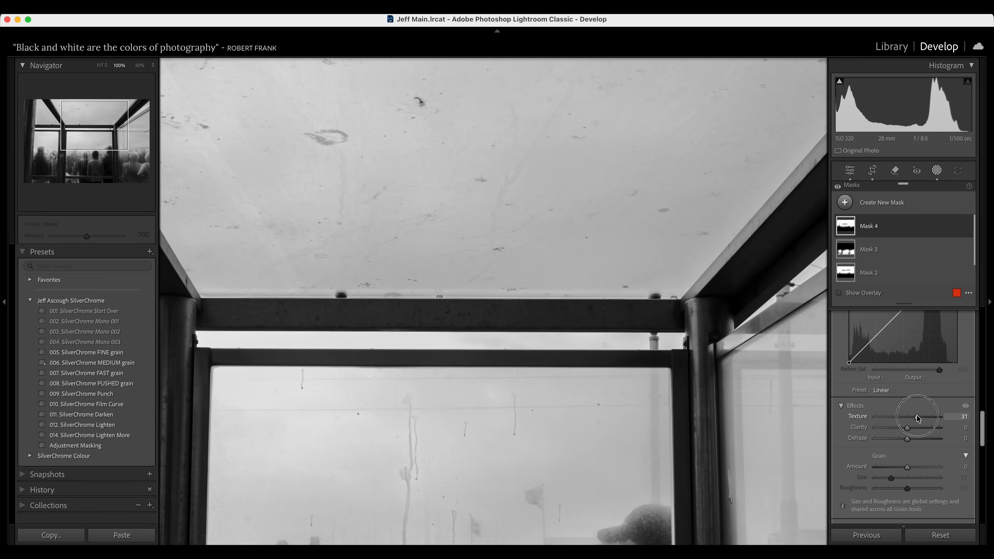
mouse_move(917, 416)
left_mouse_down()
mouse_move(938, 416)
mouse_move(913, 418)
left_mouse_up()
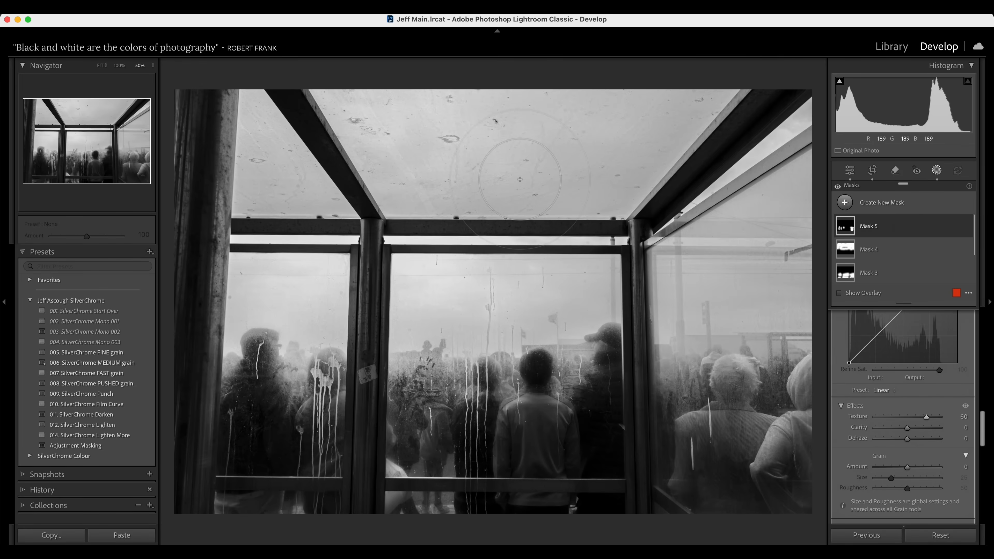
Create a sixth brush mask around the photo's outer edges and darken it with a curve point at input 68, output 41
key("k")
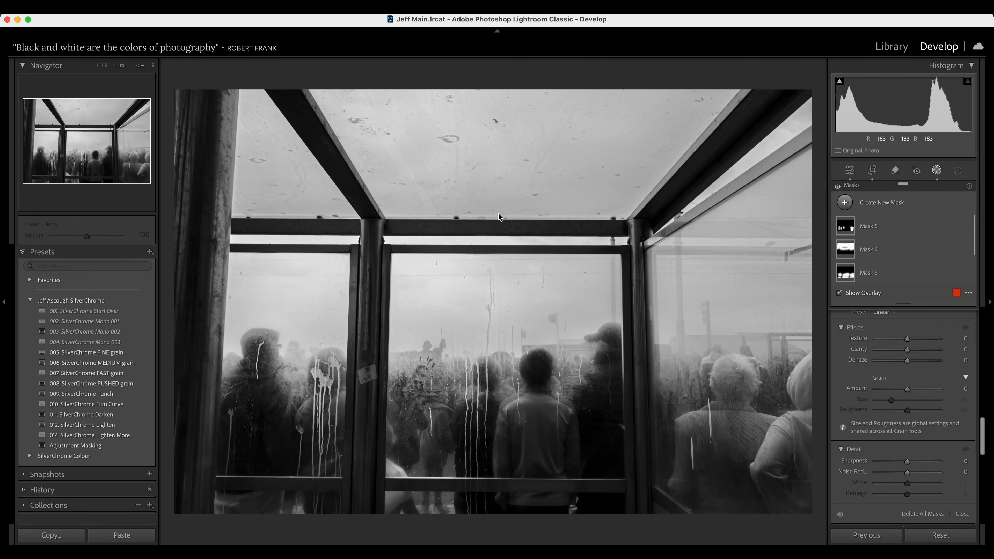
scroll(492, 283, "up", 5)
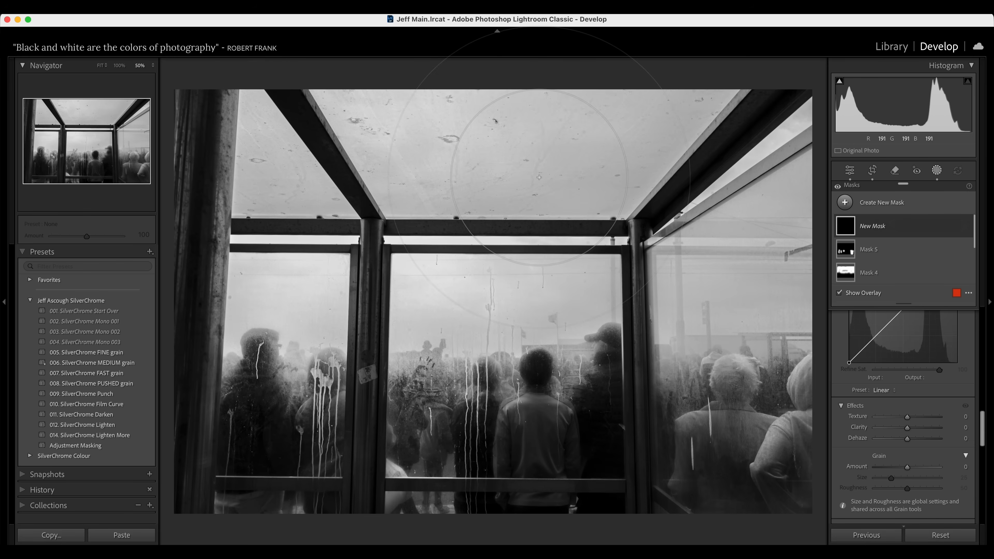
key("super+minus")
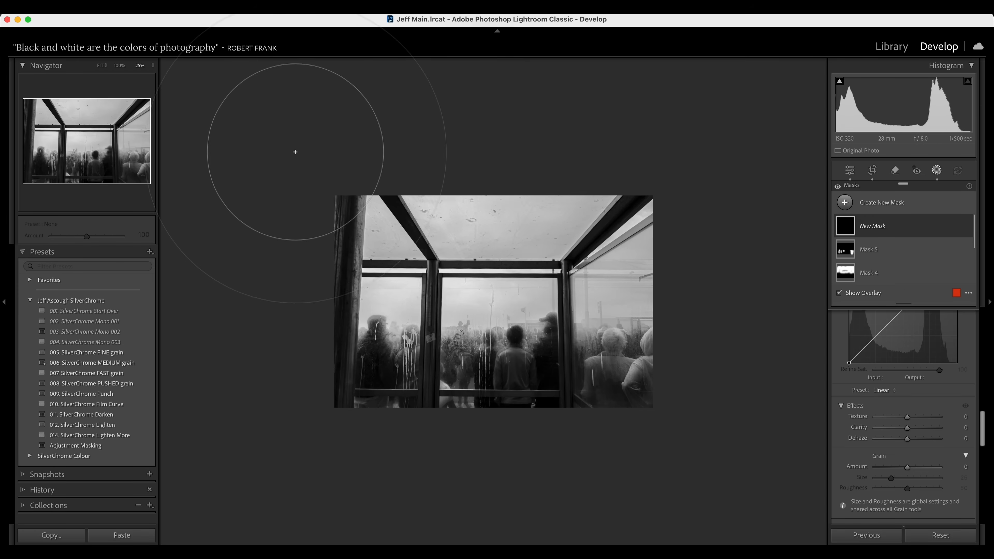
left_click(259, 151)
mouse_move(259, 151)
left_mouse_down()
mouse_move(248, 288)
mouse_move(204, 434)
mouse_move(237, 515)
mouse_move(621, 519)
mouse_move(760, 485)
mouse_move(781, 300)
mouse_move(778, 226)
mouse_move(741, 151)
mouse_move(549, 45)
mouse_move(489, 53)
mouse_move(463, 80)
mouse_move(332, 96)
mouse_move(452, 74)
mouse_move(591, 72)
mouse_move(666, 95)
left_mouse_up()
left_click_drag(872, 456, 878, 464)
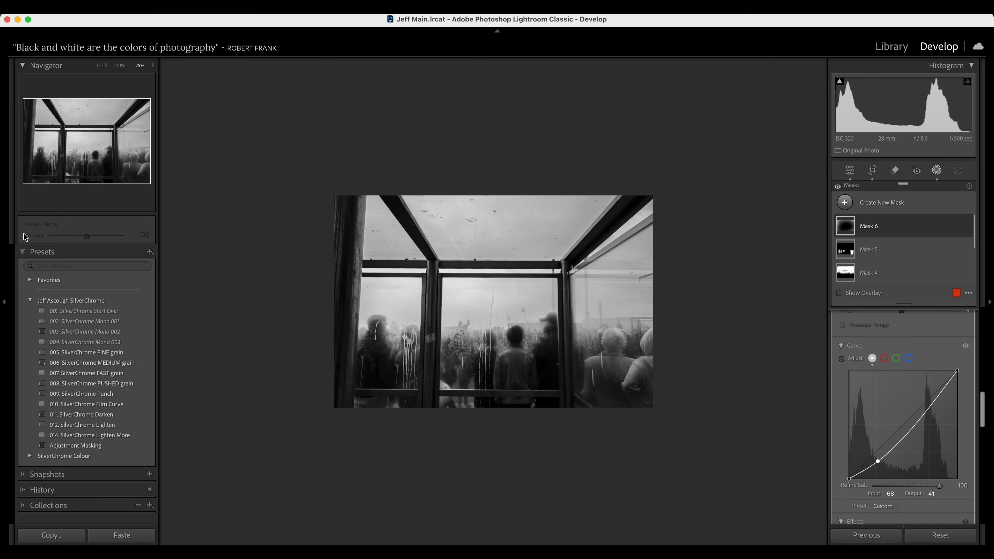
Fit the whole photo in view and apply the 008. SilverChrome PUSHED grain preset at an Amount of 54
left_click(101, 66)
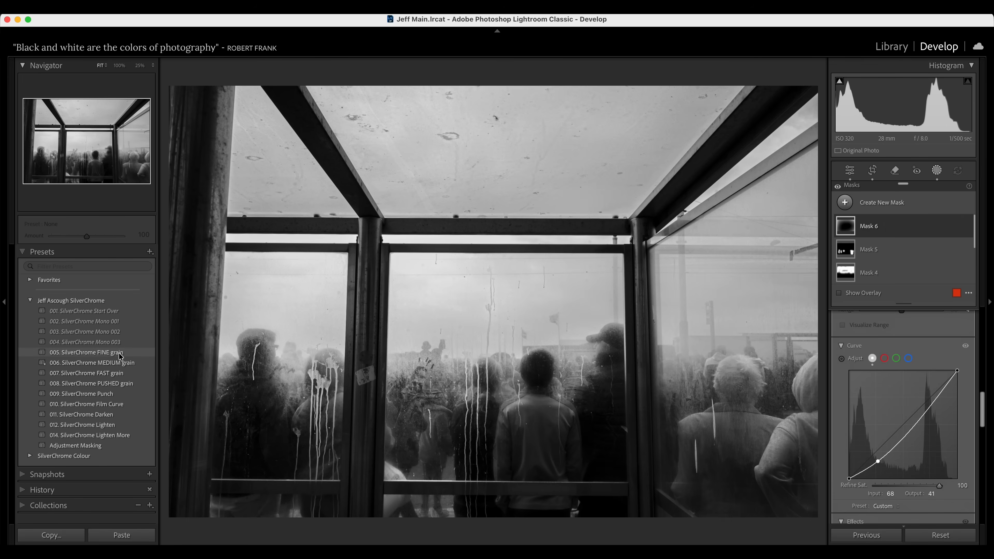
left_click(93, 383)
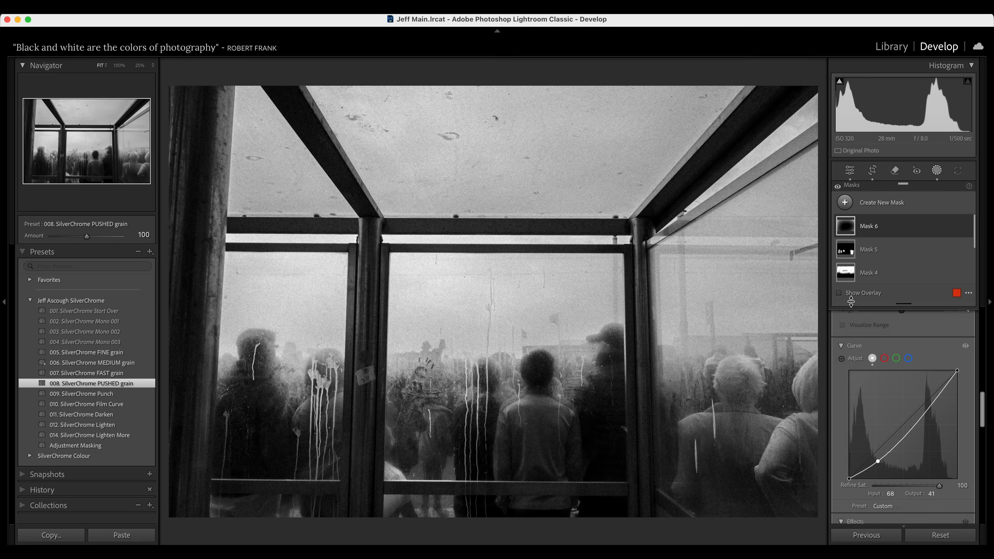
left_click_drag(85, 236, 70, 236)
left_click_drag(982, 392, 976, 314)
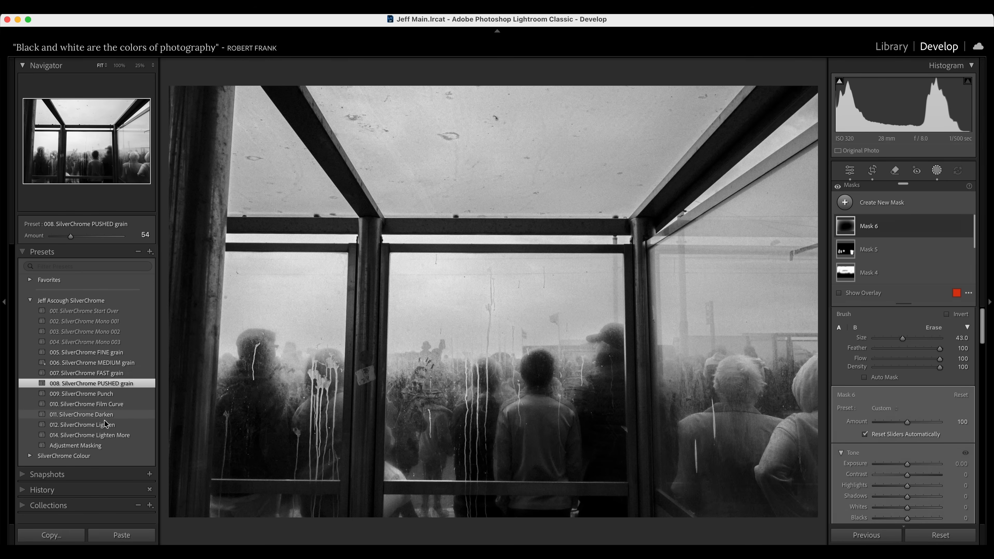
Apply the Adjustment Masking preset and, in its whole-image mask, anchor the curve's shadows at input 70, output 67 and lift the highlights slightly
left_click(90, 447)
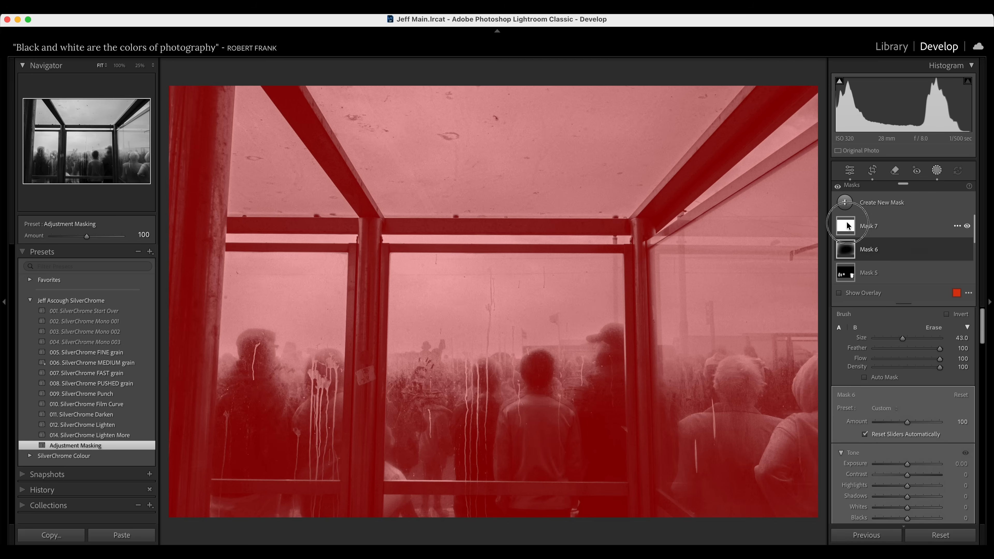
left_click(849, 224)
scroll(924, 369, "down", 15)
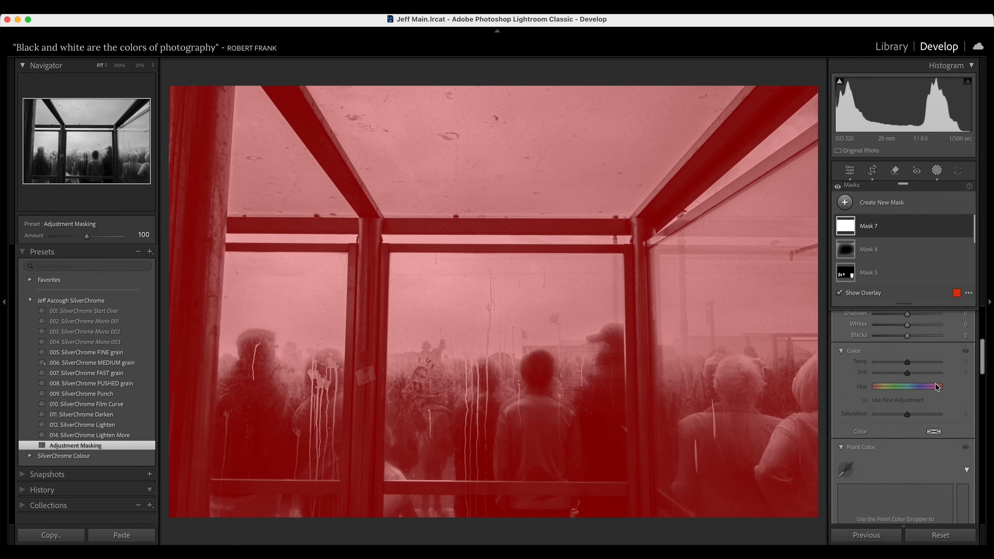
scroll(936, 387, "down", 8)
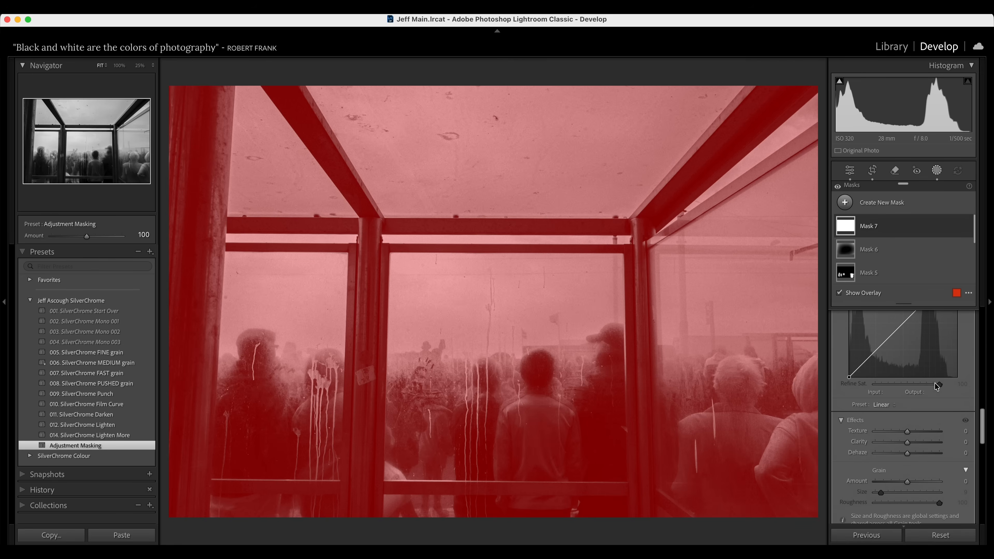
key("o")
left_click(879, 378)
scroll(885, 379, "up", 2)
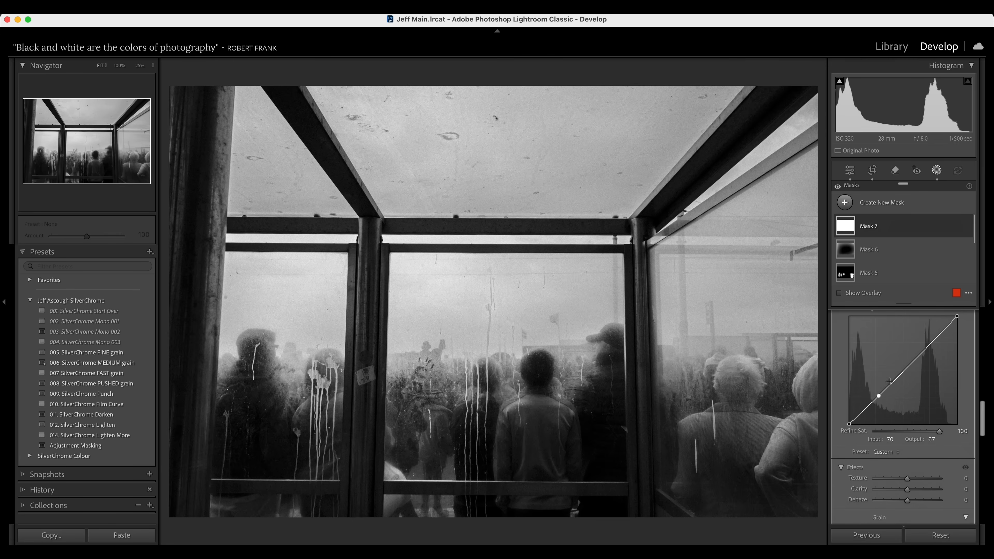
left_click_drag(927, 347, 926, 344)
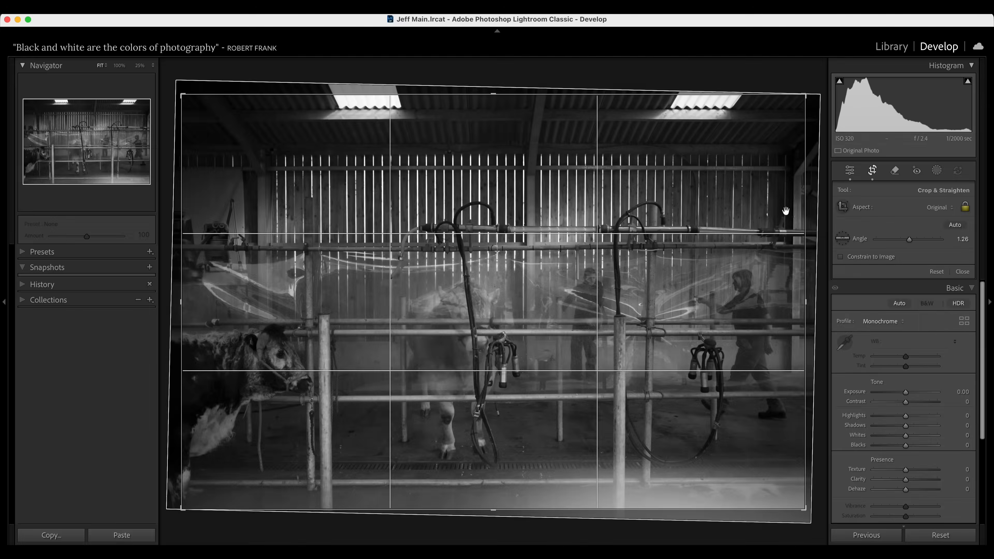
Straighten and reposition the cattle shed photo in the crop at an angle of 0.93, and set its profile to P32
left_click_drag(706, 269, 744, 254)
left_click_drag(812, 75, 811, 74)
mouse_move(692, 282)
left_mouse_down()
mouse_move(710, 282)
mouse_move(706, 293)
left_mouse_up()
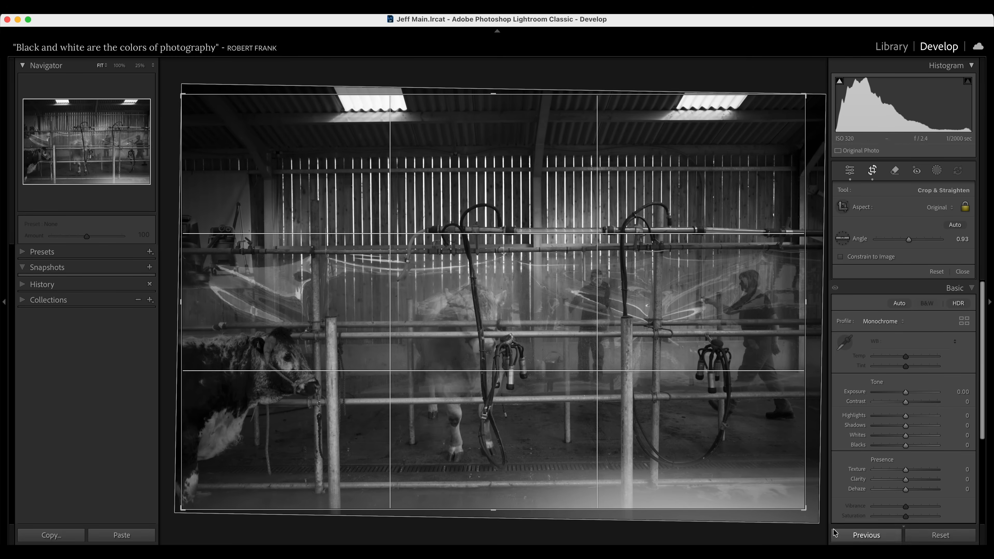
key("Return")
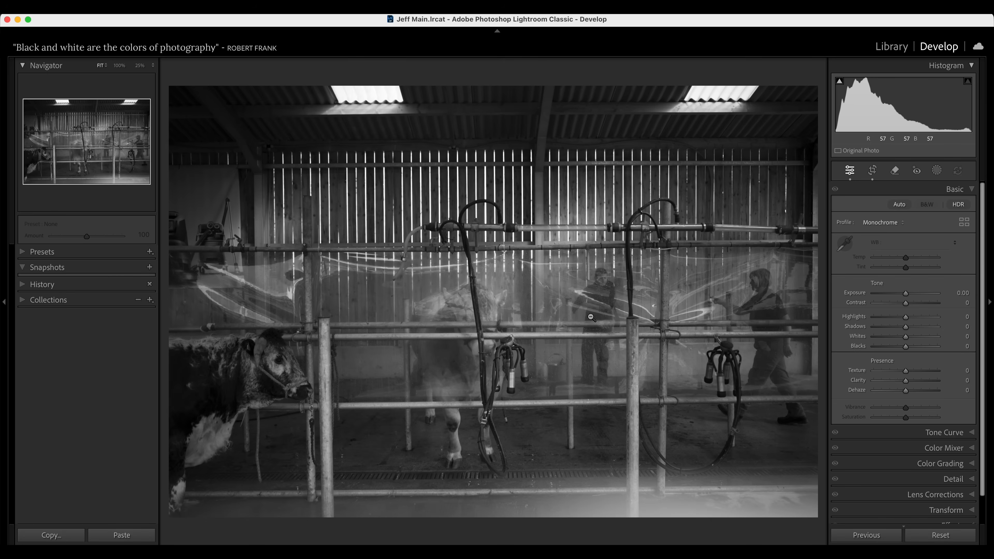
left_click(881, 222)
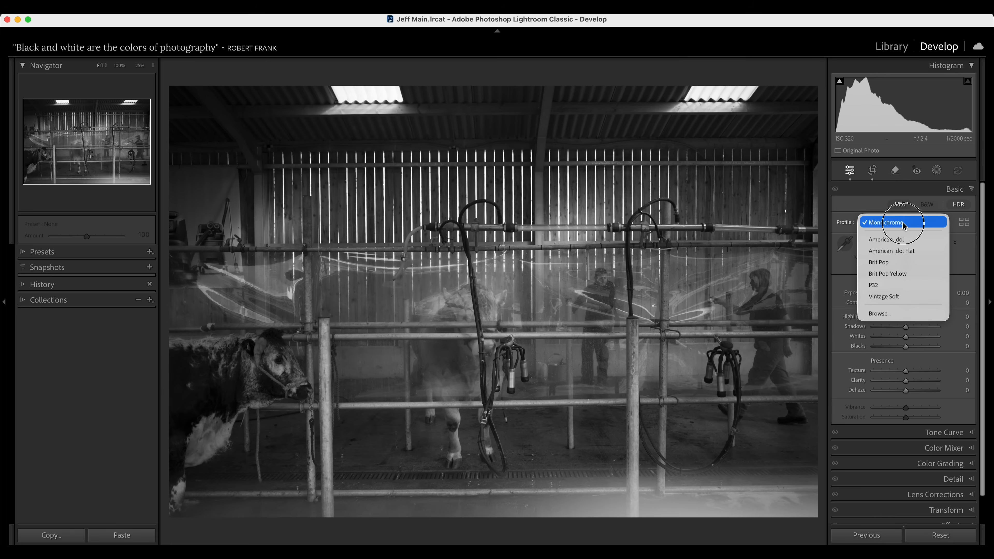
left_click(897, 286)
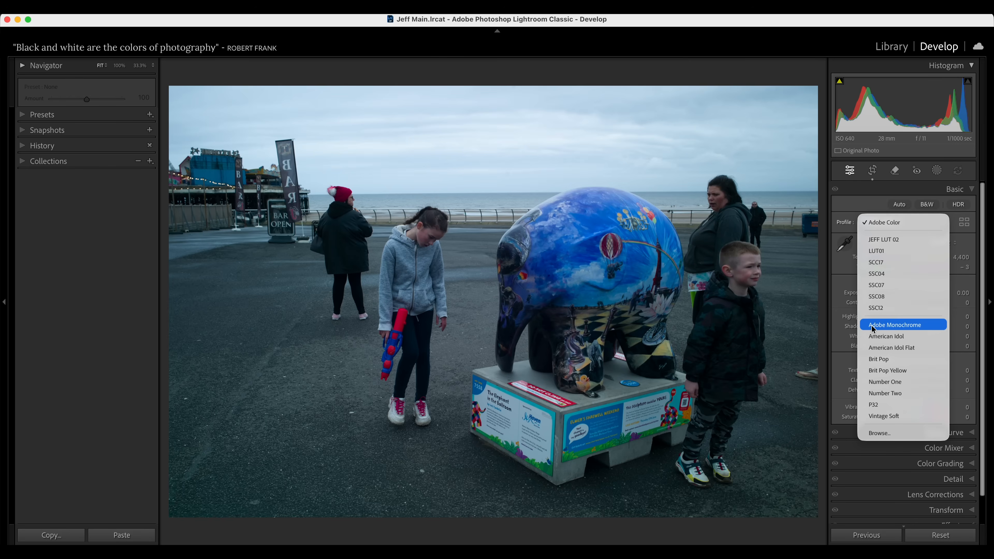
Convert the colour photo of the painted elephant with the Adobe Monochrome profile and switch it to the P32 profile
left_click(912, 326)
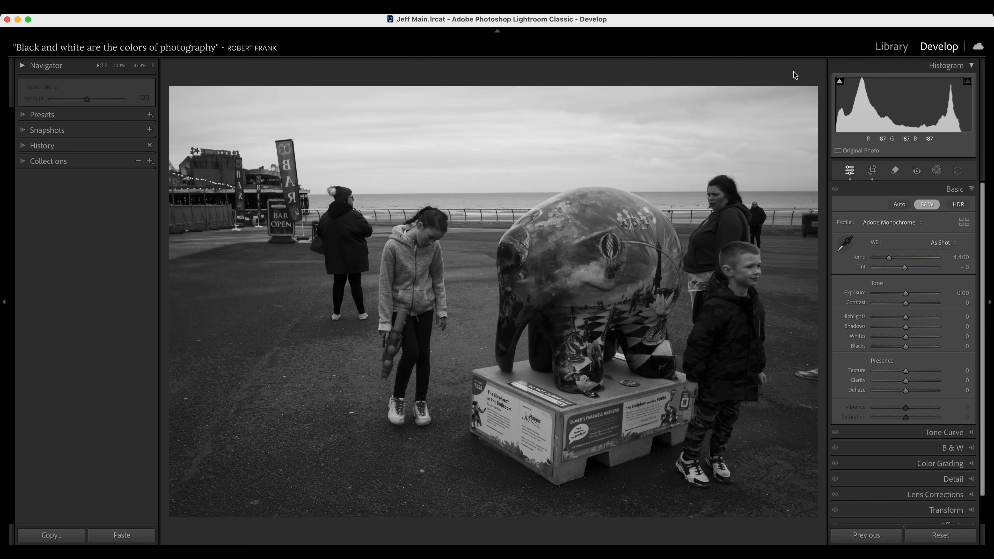
left_click(922, 223)
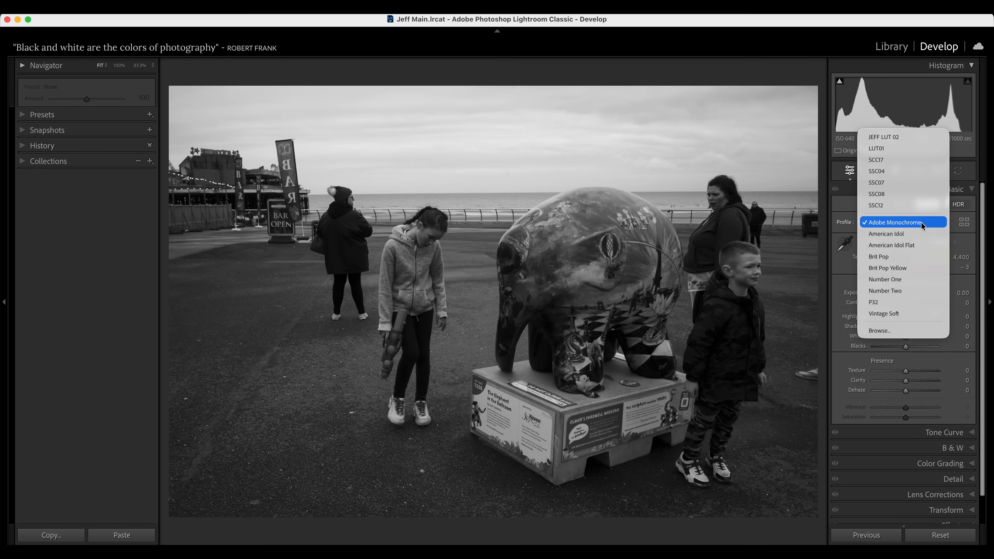
left_click(906, 301)
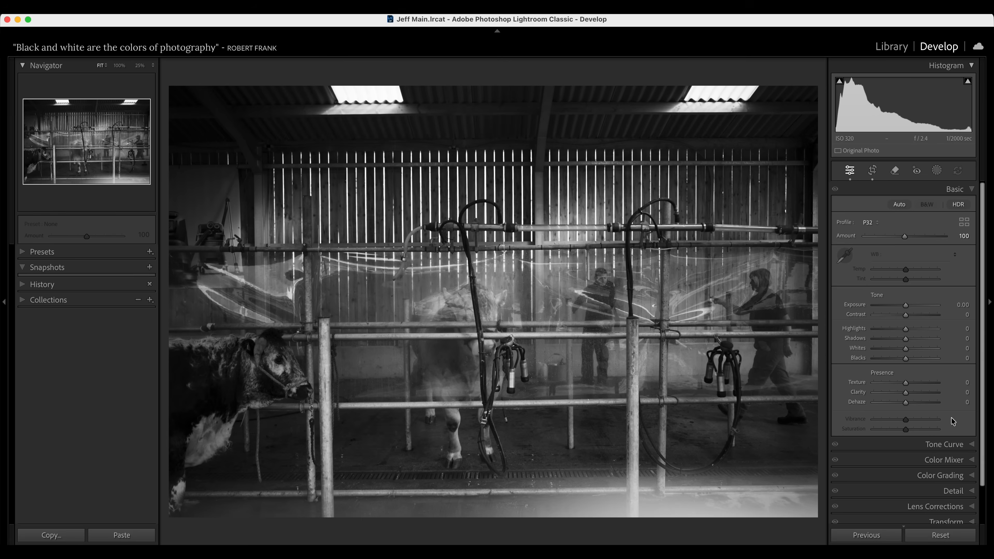
Lift the midtones of the cattle shed photo slightly with a central point on the tone curve
left_click(945, 444)
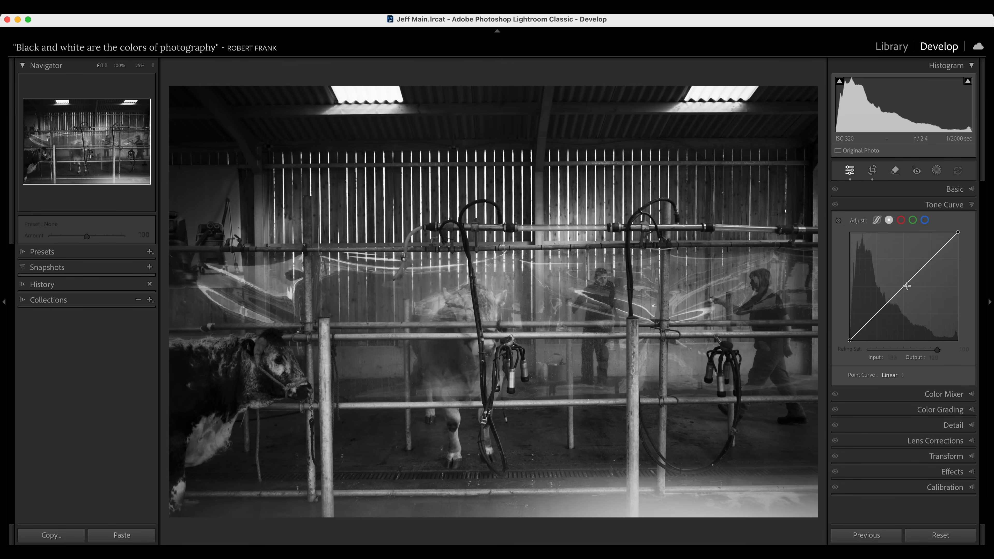
left_click_drag(900, 288, 901, 283)
Set the cattle shed photo's Blacks to -11 using the shadow clipping warning, and its Highlights to -30
left_click(955, 190)
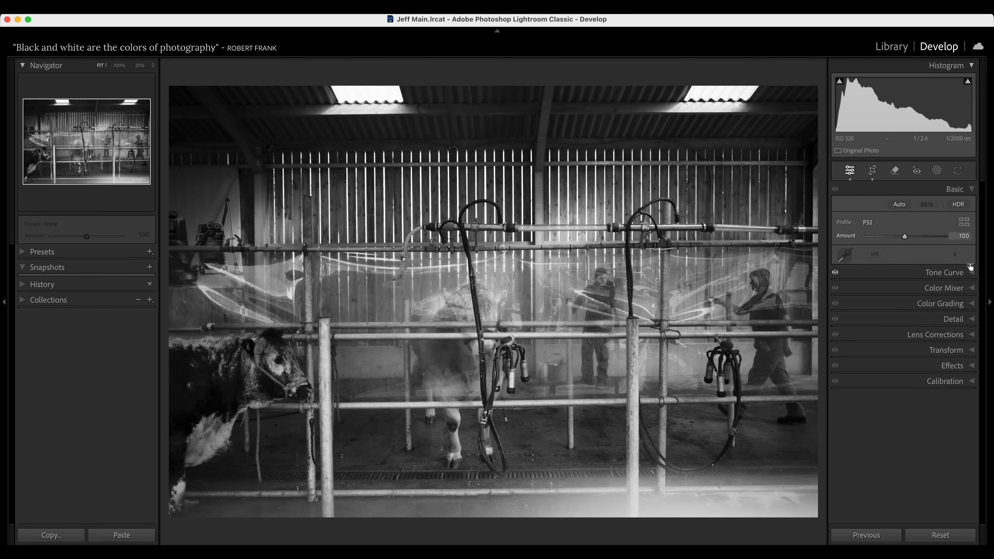
left_click(906, 359)
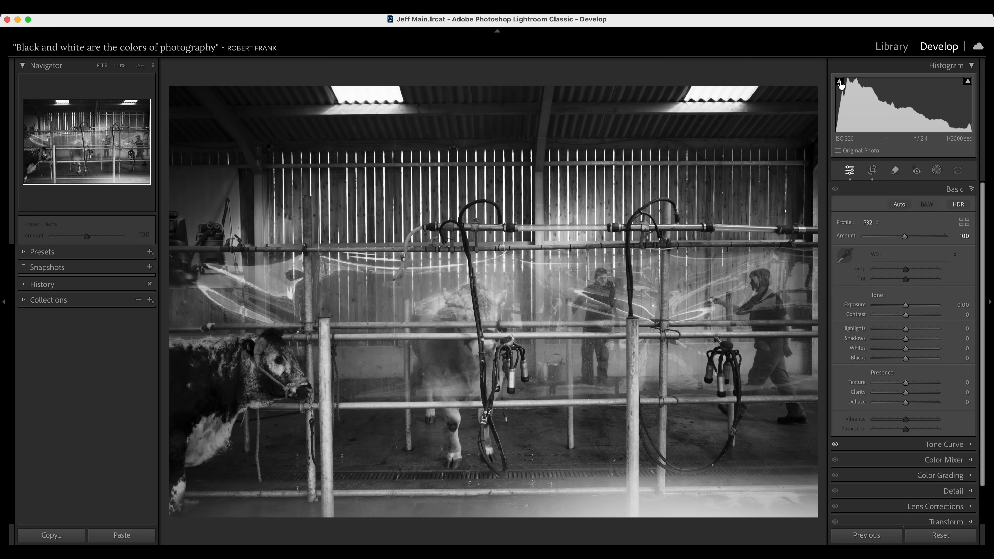
left_click(906, 359)
left_click_drag(907, 361, 903, 363)
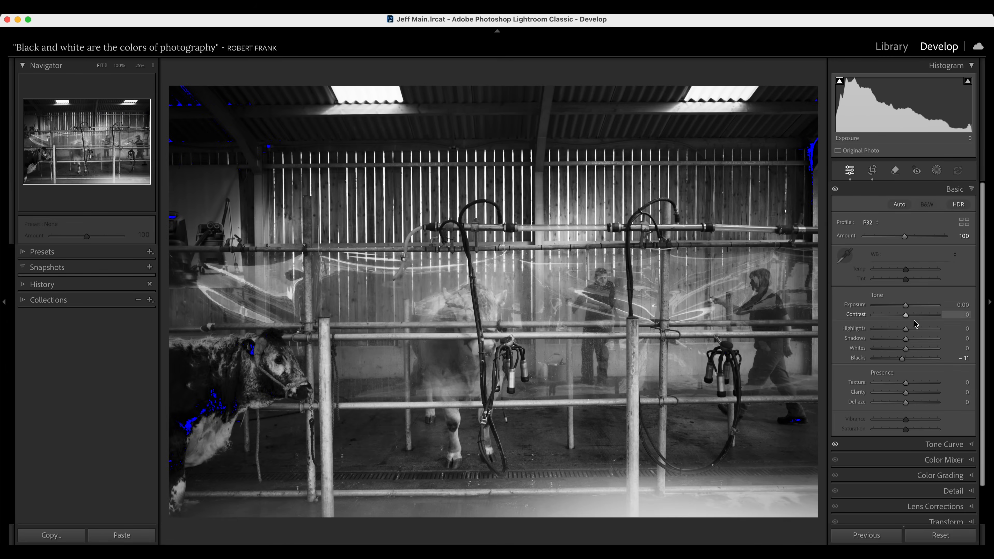
left_click_drag(907, 329, 896, 333)
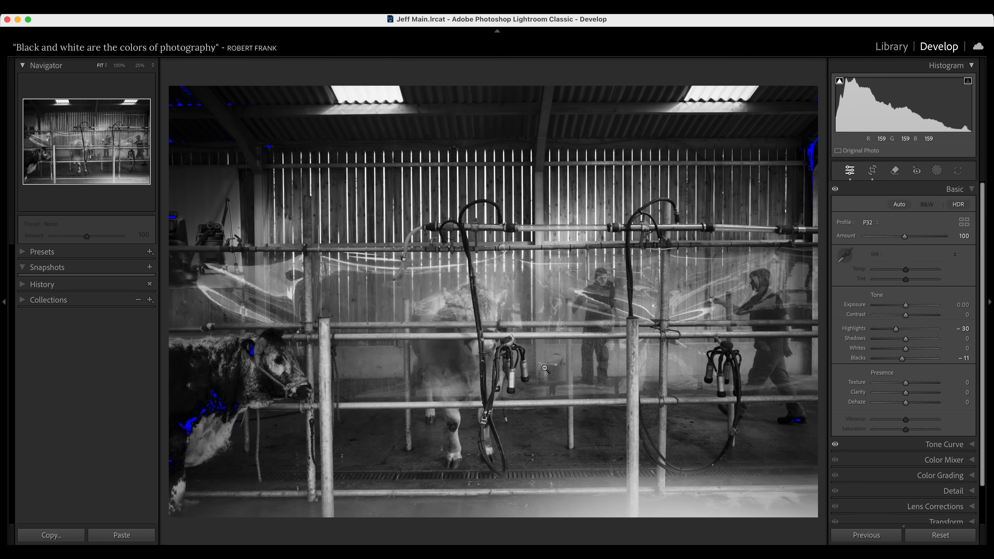
Zoom to 100% on the foreground cow and paint a brush mask over its head and body
left_click(216, 381)
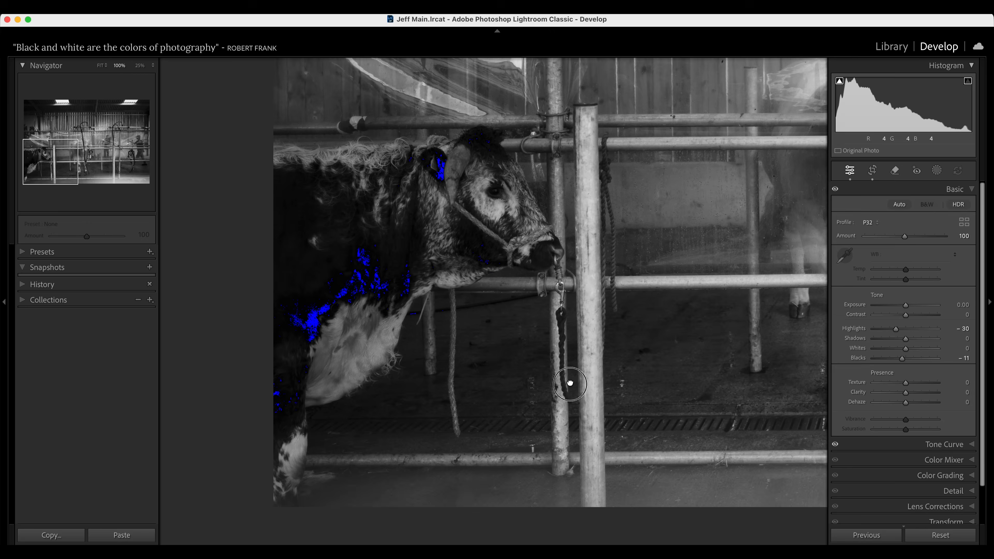
key("k")
mouse_move(325, 224)
left_mouse_down()
mouse_move(298, 208)
mouse_move(375, 184)
mouse_move(450, 192)
mouse_move(498, 228)
mouse_move(470, 219)
mouse_move(377, 262)
mouse_move(242, 442)
mouse_move(344, 189)
mouse_move(430, 231)
mouse_move(311, 328)
mouse_move(335, 336)
mouse_move(461, 232)
mouse_move(248, 190)
mouse_move(503, 225)
mouse_move(517, 248)
mouse_move(300, 258)
left_mouse_up()
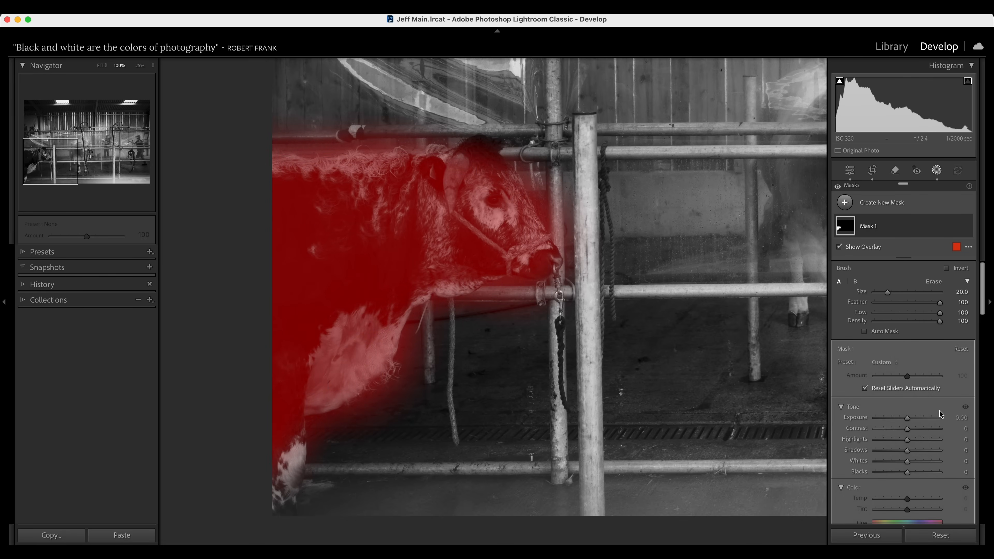
Set the cow mask's Texture to 52 with the shadow clipping warning off, and extend the brushing along the cow beside the photo's edge
scroll(910, 351, "down", 10)
scroll(924, 447, "down", 8)
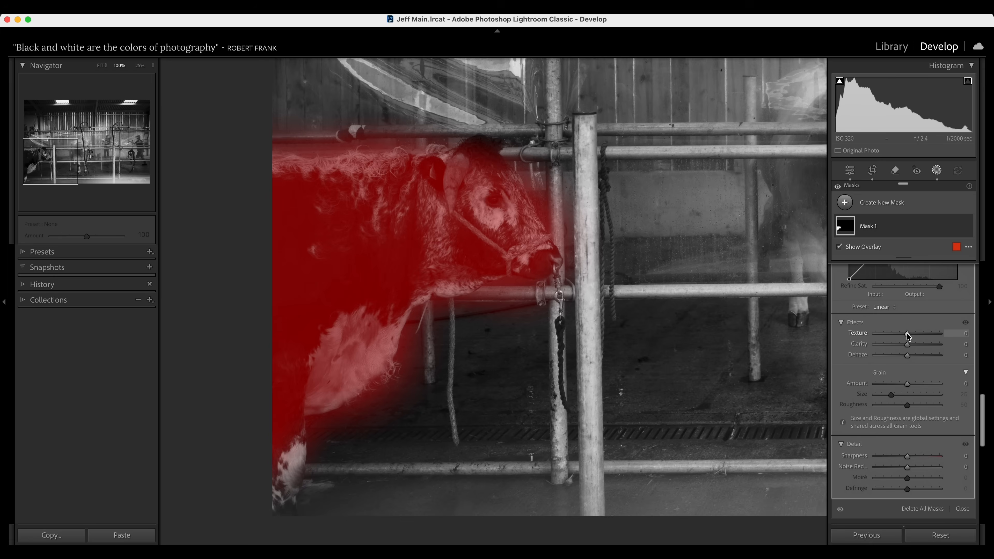
left_click(907, 333)
left_click_drag(908, 335, 925, 335)
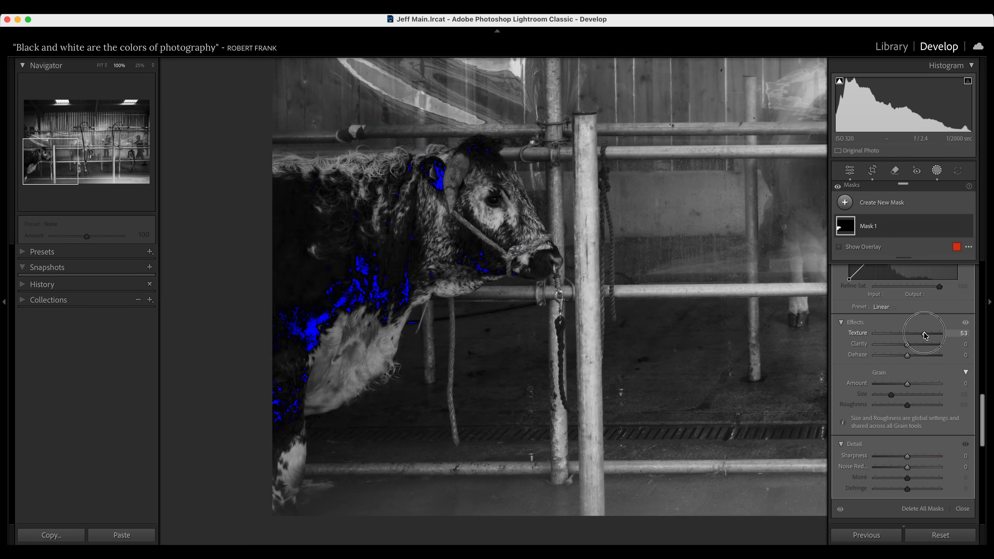
left_click(838, 84)
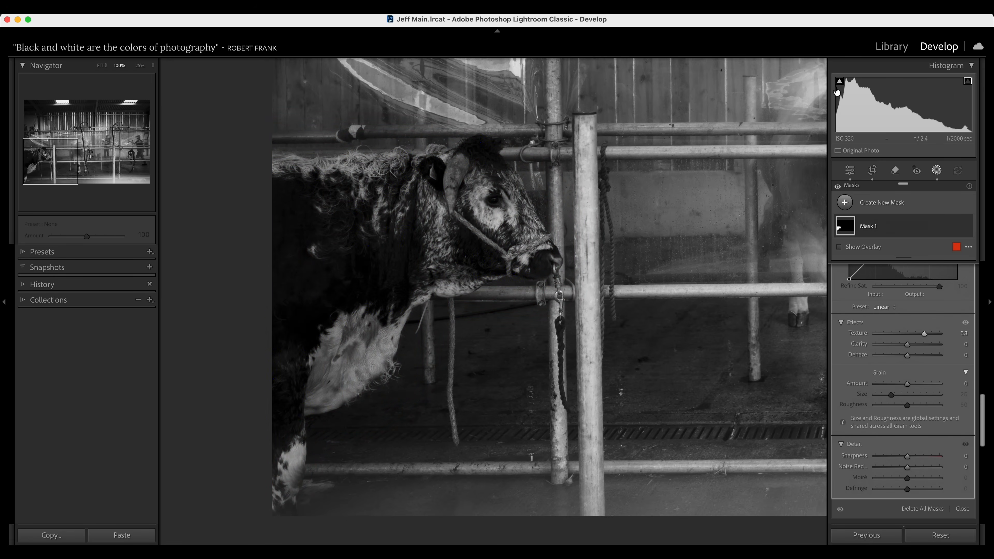
mouse_move(925, 332)
left_mouse_down()
mouse_move(899, 334)
mouse_move(920, 334)
left_mouse_up()
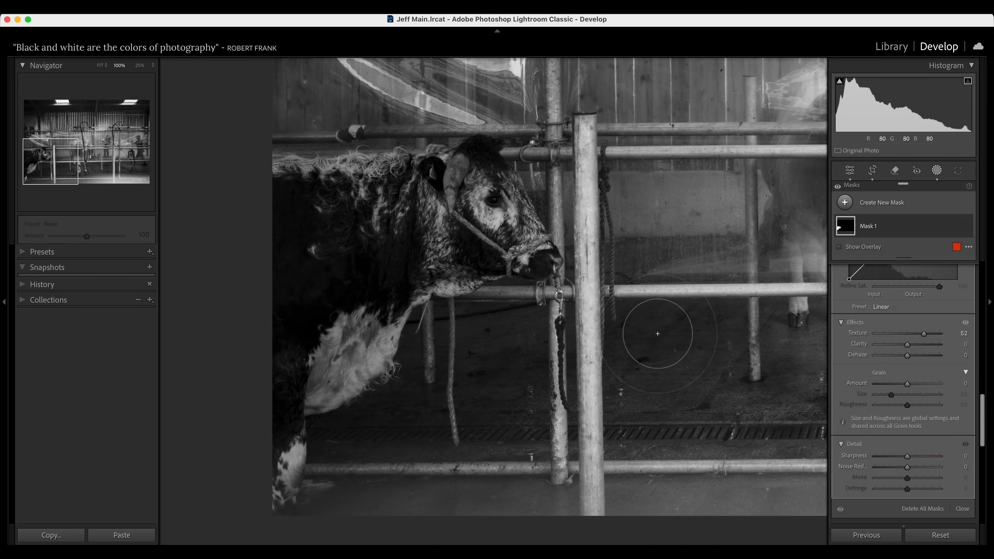
mouse_move(270, 485)
left_mouse_down()
mouse_move(276, 340)
mouse_move(279, 358)
mouse_move(365, 343)
mouse_move(396, 246)
mouse_move(316, 209)
mouse_move(406, 205)
mouse_move(495, 222)
mouse_move(441, 192)
mouse_move(281, 233)
mouse_move(285, 256)
left_mouse_up()
Create a second brush mask and paint it over the cow's curved horn with a small brush
key("k")
scroll(492, 240, "down", 10)
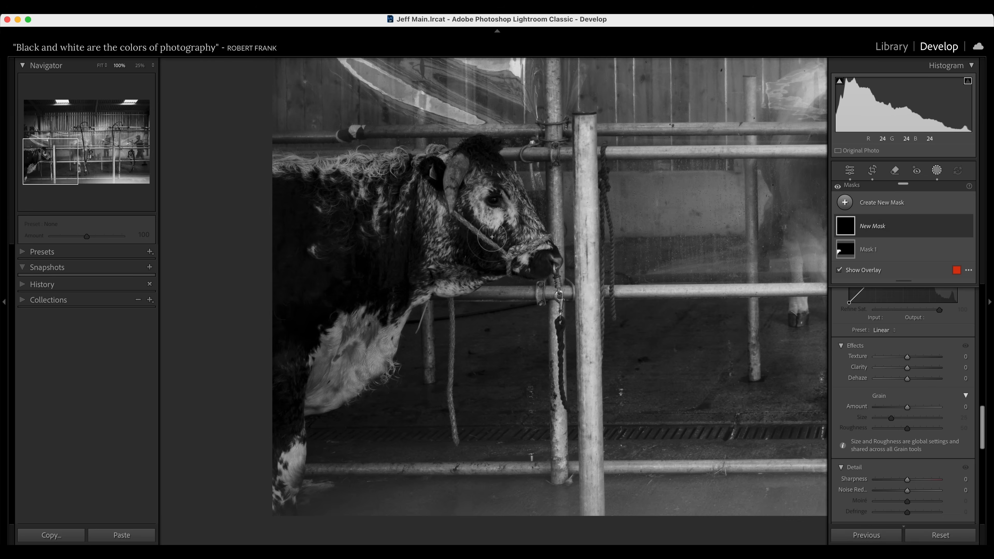
scroll(488, 233, "down", 3)
left_click_drag(458, 161, 451, 208)
scroll(935, 443, "up", 5)
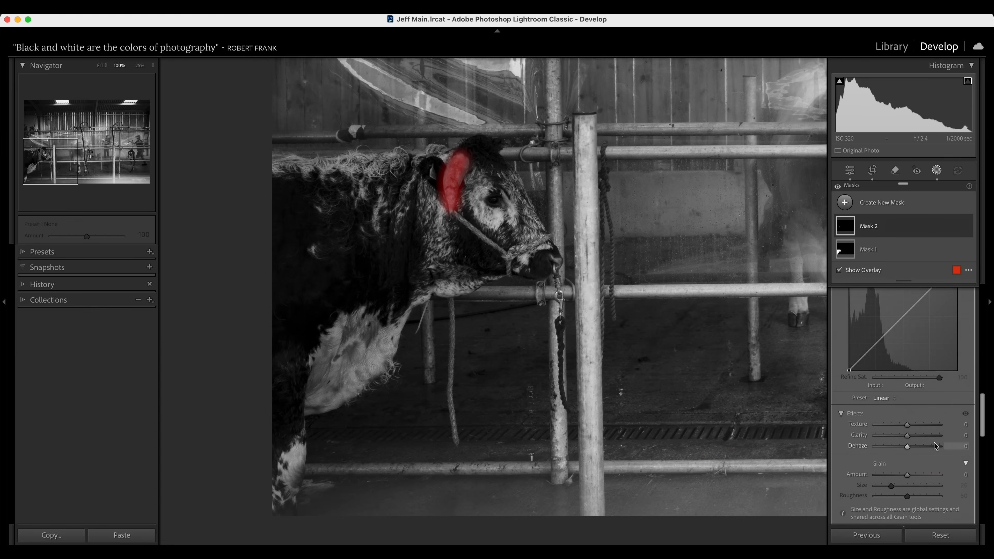
Brighten the horn mask by raising its curve at input 142 to output 167, with the overlay hidden
key("o")
left_click_drag(914, 356, 909, 352)
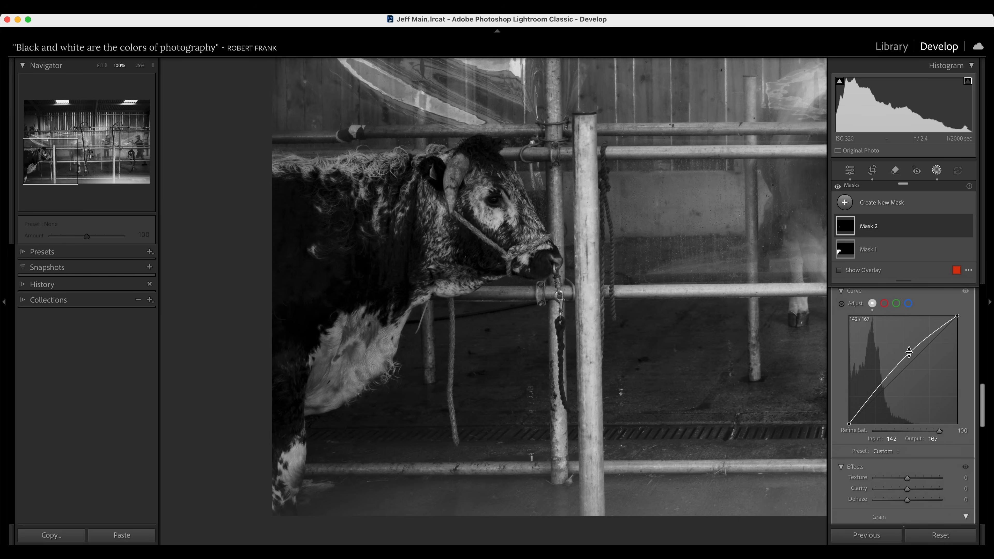
Brighten the foreground cow's eye and nose with a new brush mask whose curve maps input 50 to output 76
key("k")
left_click_drag(486, 199, 495, 201)
left_click_drag(876, 421, 870, 415)
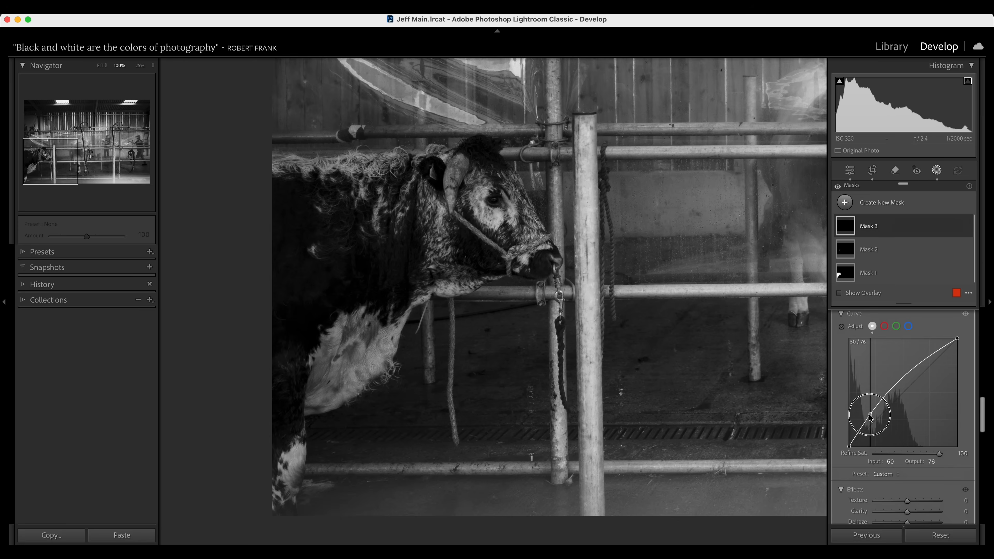
mouse_move(553, 263)
left_mouse_down()
mouse_move(533, 268)
mouse_move(544, 264)
left_mouse_up()
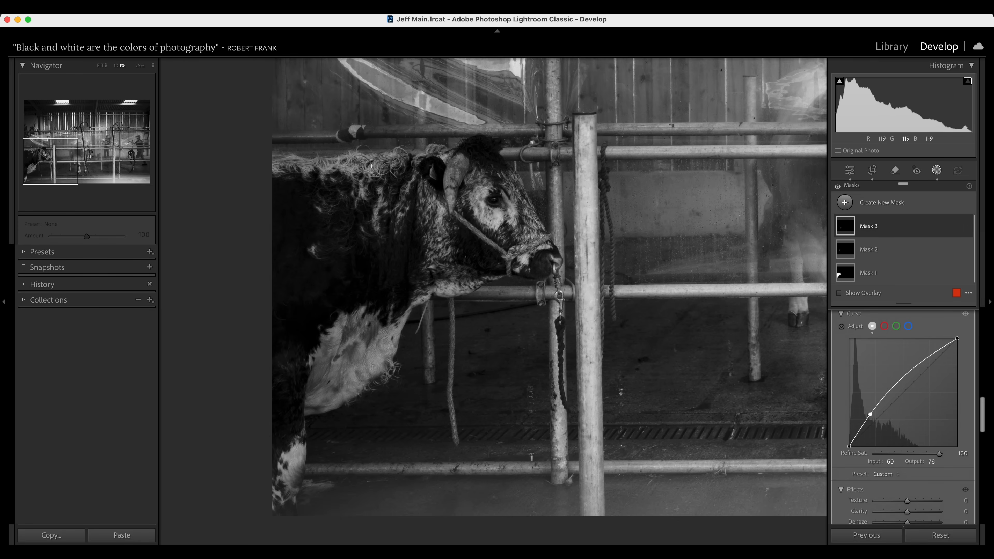
mouse_move(287, 167)
left_mouse_down()
mouse_move(448, 156)
mouse_move(484, 210)
mouse_move(507, 217)
mouse_move(504, 204)
mouse_move(509, 212)
mouse_move(491, 220)
mouse_move(477, 201)
left_mouse_up()
Create another brush mask and paint it over the head, body and upper legs of the pale cow behind the plastic
mouse_move(654, 246)
left_mouse_down()
mouse_move(470, 282)
mouse_move(410, 271)
mouse_move(370, 361)
mouse_move(98, 391)
mouse_move(541, 289)
left_mouse_up()
left_click_drag(530, 350, 527, 352)
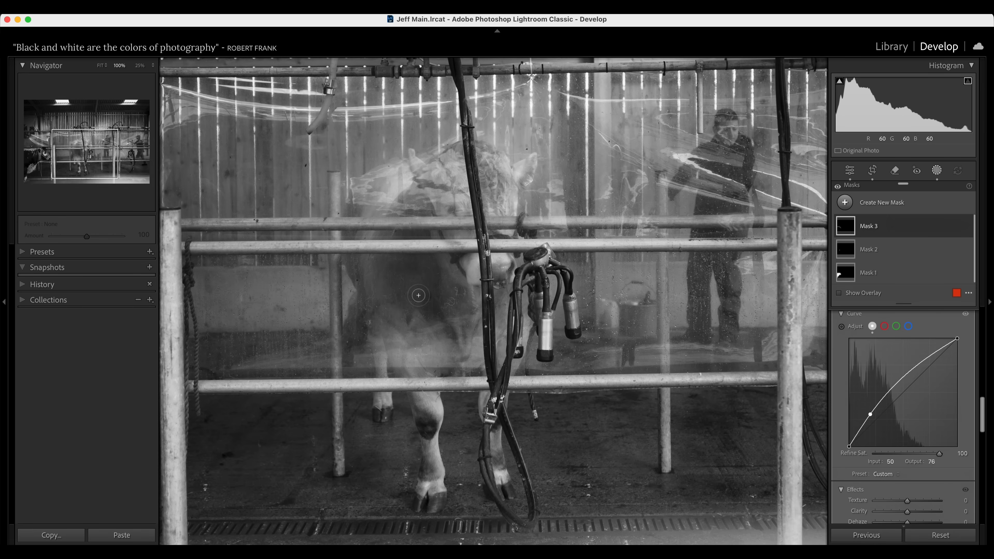
key("k")
scroll(432, 299, "up", 5)
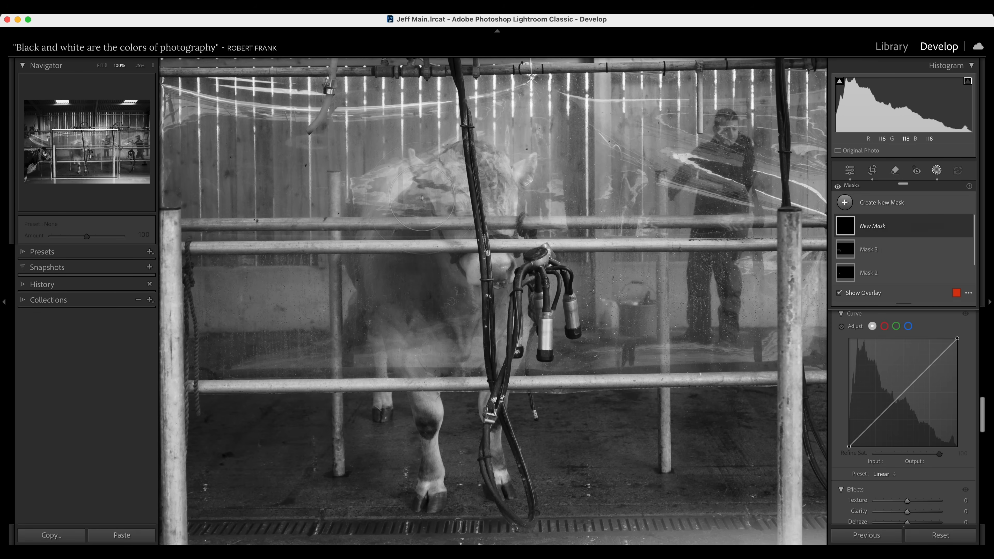
mouse_move(424, 197)
left_mouse_down()
mouse_move(445, 195)
mouse_move(442, 181)
mouse_move(519, 181)
left_mouse_up()
mouse_move(453, 307)
left_mouse_down()
mouse_move(455, 297)
mouse_move(387, 290)
mouse_move(422, 347)
mouse_move(395, 288)
left_mouse_up()
mouse_move(454, 355)
left_mouse_down()
mouse_move(396, 333)
mouse_move(384, 286)
mouse_move(395, 287)
mouse_move(396, 233)
mouse_move(386, 202)
mouse_move(421, 188)
mouse_move(388, 194)
left_mouse_up()
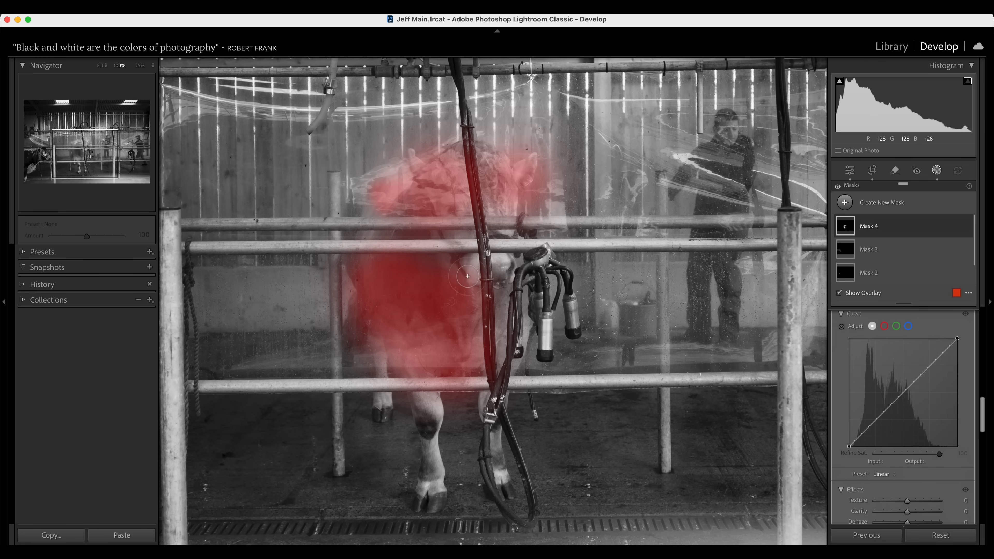
mouse_move(469, 267)
left_mouse_down()
mouse_move(445, 267)
mouse_move(507, 281)
mouse_move(502, 263)
mouse_move(501, 291)
left_mouse_up()
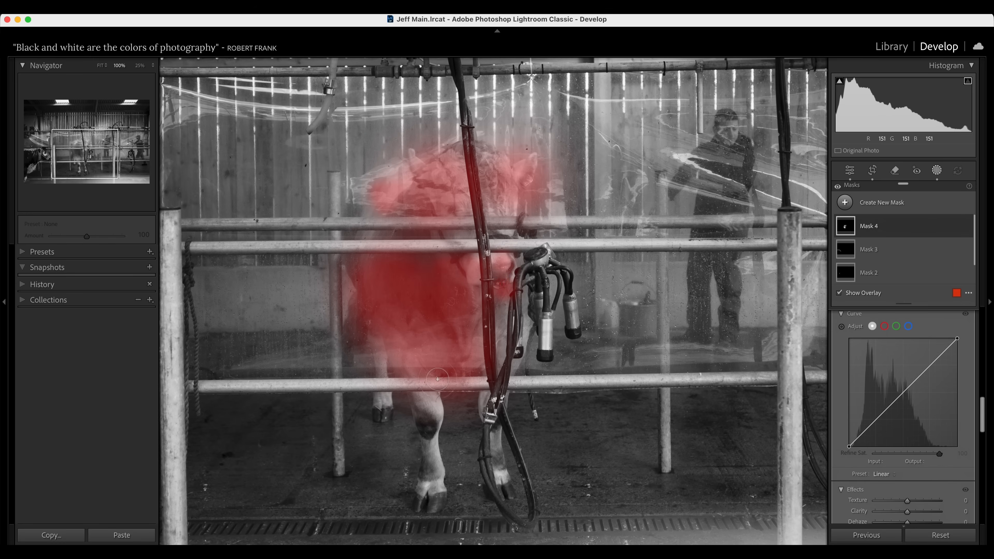
left_click_drag(429, 404, 430, 419)
left_click_drag(382, 357, 381, 369)
left_click_drag(503, 323, 502, 329)
left_click_drag(508, 230, 510, 238)
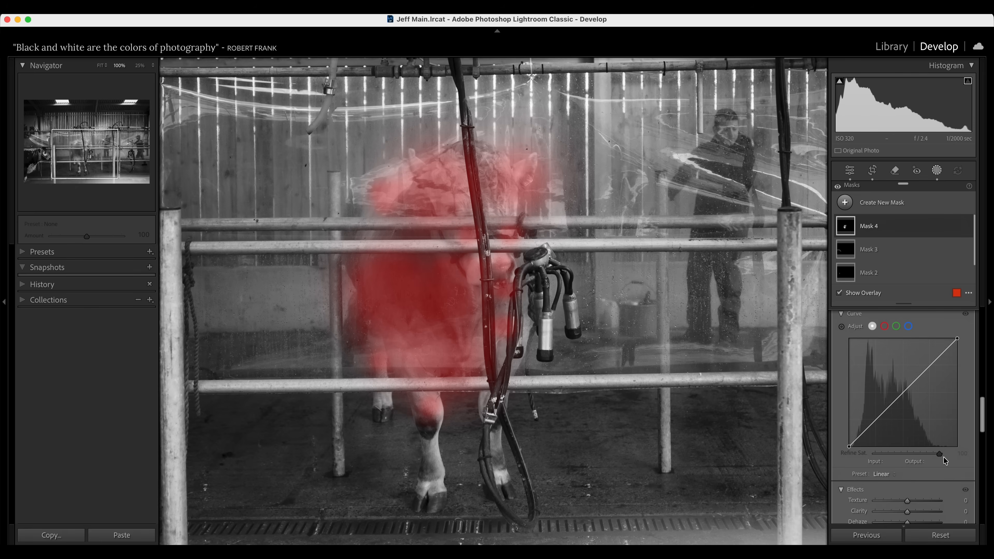
Set the pale cow mask's Clarity to about 38 and lower its curve at input 197 to output 180
scroll(932, 446, "down", 3)
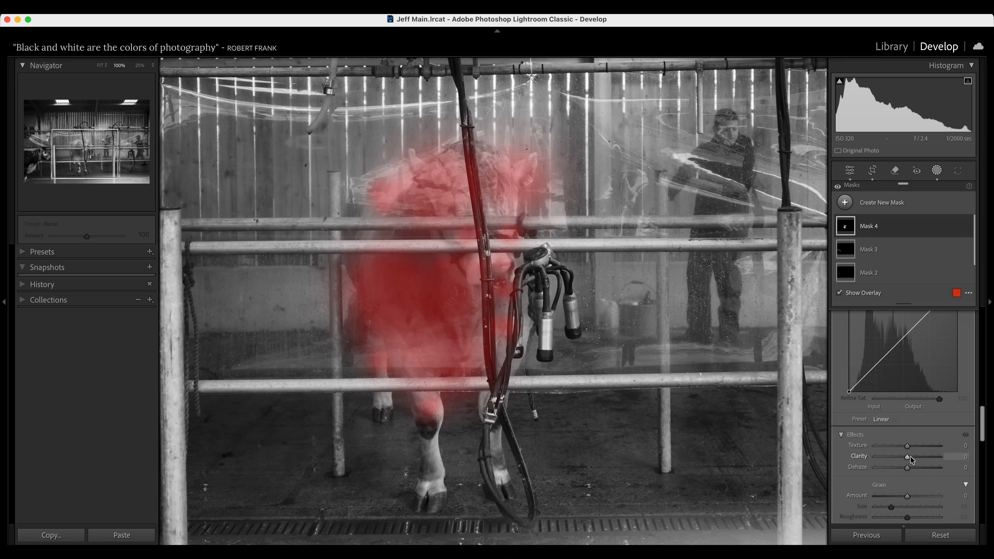
key("o")
left_click_drag(908, 456, 918, 456)
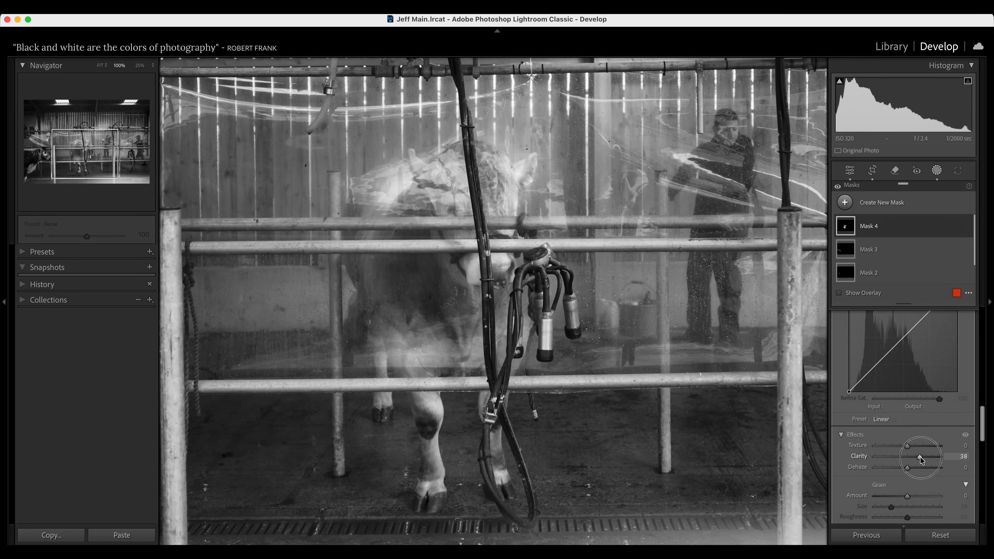
left_click_drag(920, 457, 922, 456)
scroll(879, 441, "up", 4)
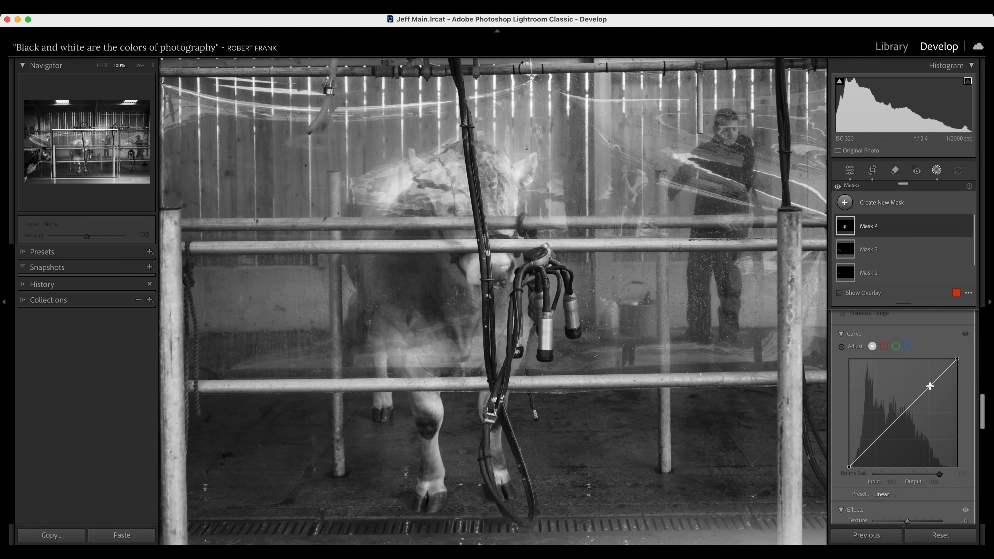
left_click_drag(930, 386, 933, 389)
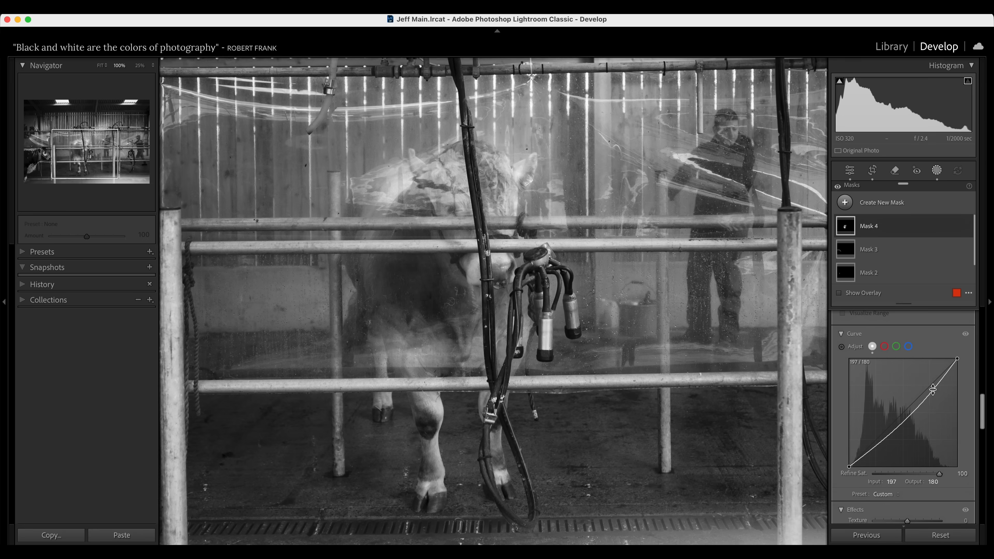
Compare the whole photo with and without the pale cow mask's curve adjustment
left_click(100, 65)
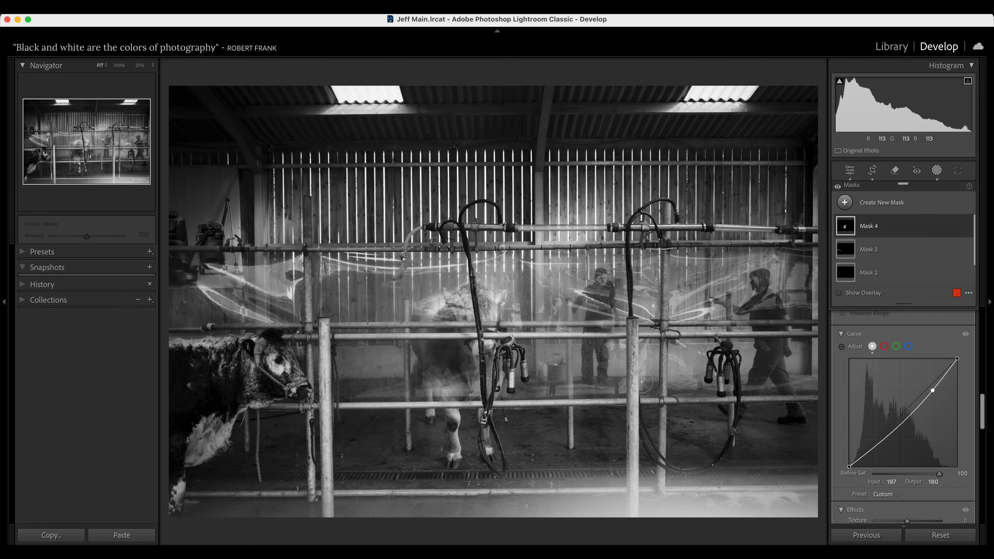
left_click(966, 336)
left_click(967, 335)
left_click(966, 335)
left_click(966, 335)
left_click(966, 335)
left_click(966, 335)
Create a fifth brush mask and paint it over the man standing behind the plastic sheeting
key("k")
scroll(597, 335, "down", 3)
left_click_drag(595, 368, 593, 286)
scroll(947, 438, "down", 5)
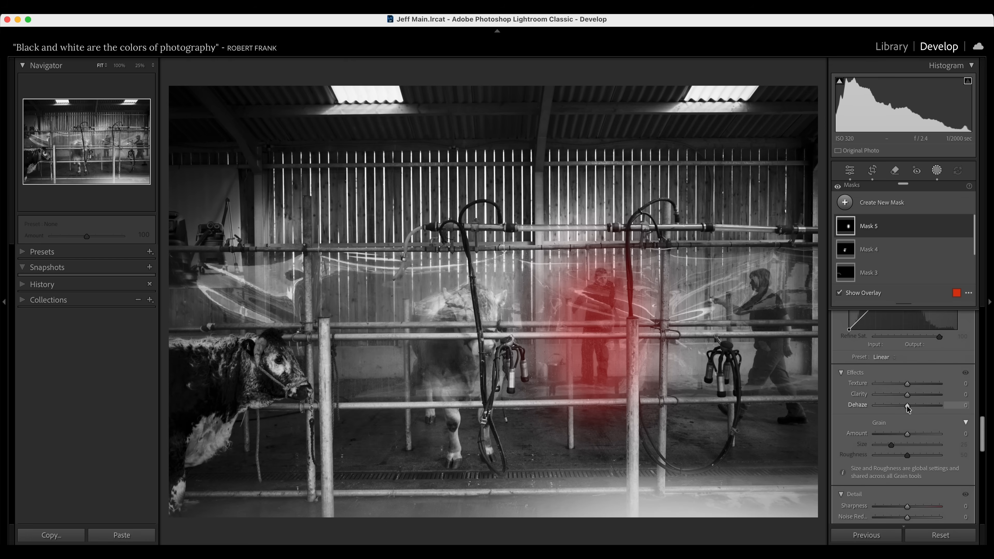
Try Dehaze at 12 on the standing man's mask, reset it to 0 and set Clarity to 15 instead
key("o")
left_click_drag(907, 406, 913, 409)
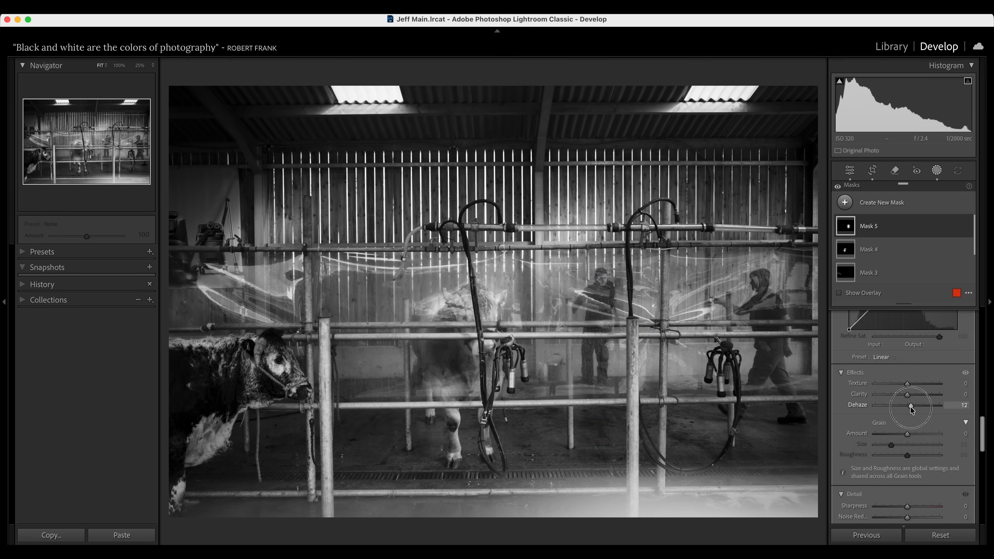
left_click_drag(911, 407, 914, 412)
left_click_drag(909, 396, 918, 397)
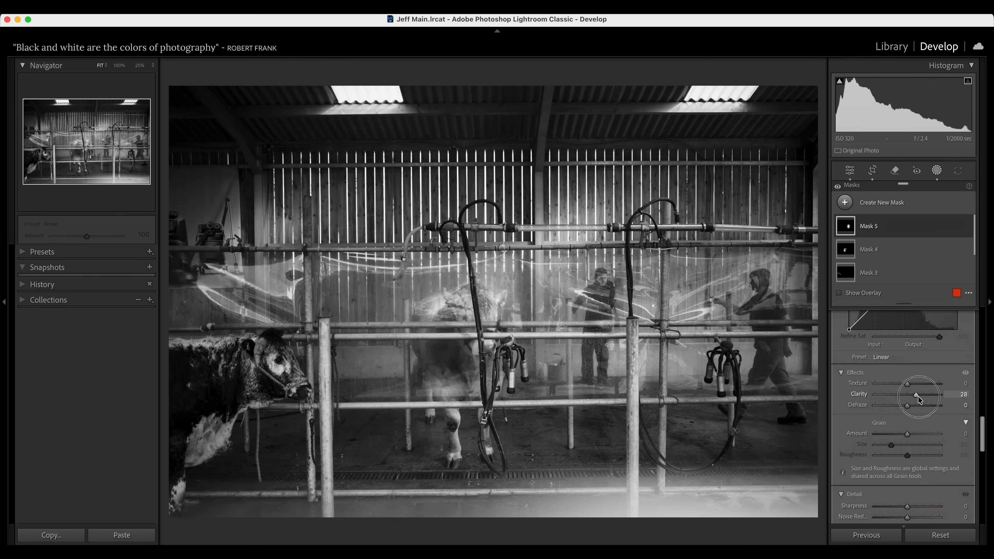
left_click_drag(917, 397, 915, 397)
Extend the Clarity mask over the walking man, the plastic sheeting between the two men and a spot beside the pale cow
left_click_drag(746, 279, 762, 296)
mouse_move(653, 289)
left_mouse_down()
mouse_move(748, 290)
mouse_move(561, 298)
left_mouse_up()
left_click_drag(572, 347, 613, 348)
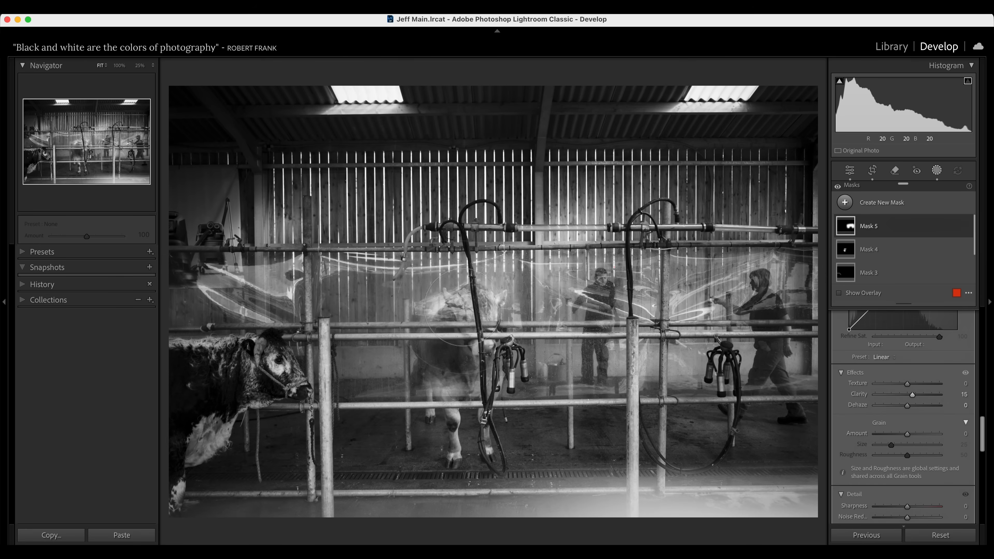
key("alt")
left_click(402, 296)
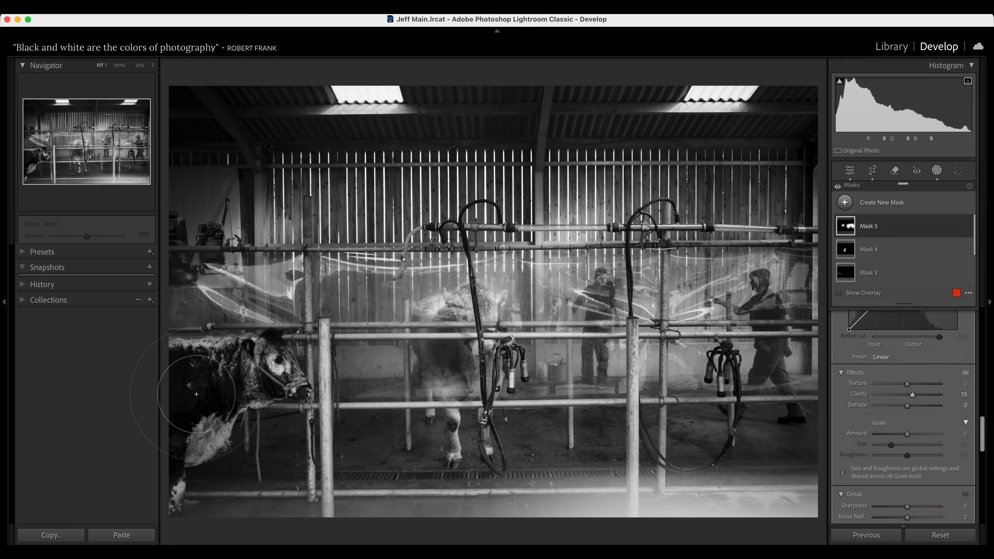
Create a sixth brush mask and paint it over the foreground cow's dark body and neck
key("k")
left_click_drag(205, 392, 184, 419)
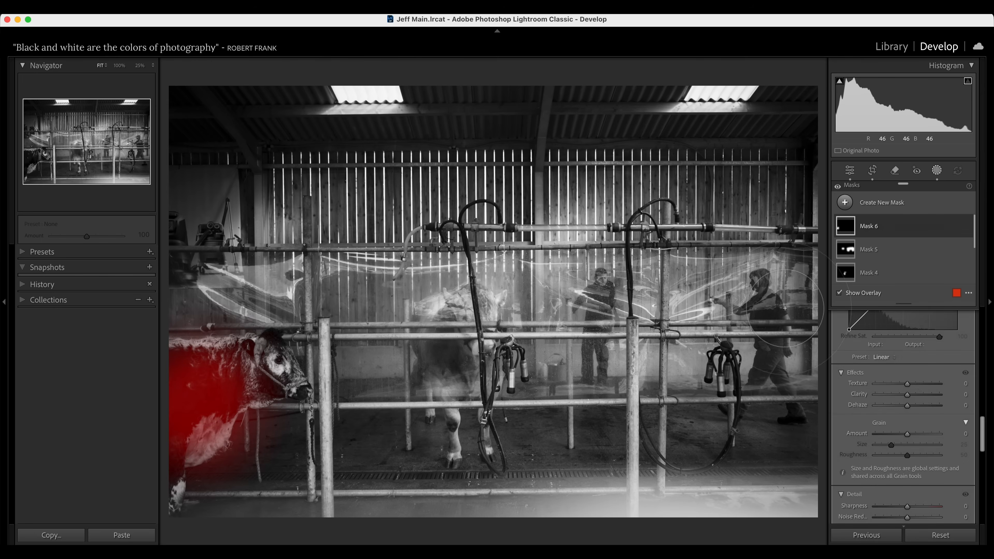
scroll(911, 275, "down", 3)
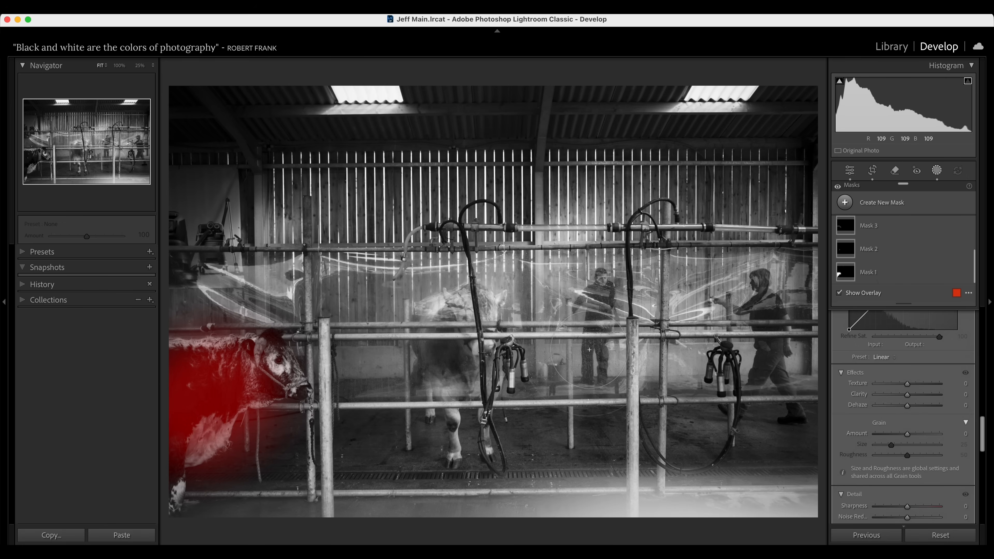
Try Shadows at 48 on the foreground cow's new mask, check the cow at 100% and bring Shadows back down
scroll(905, 406, "up", 5)
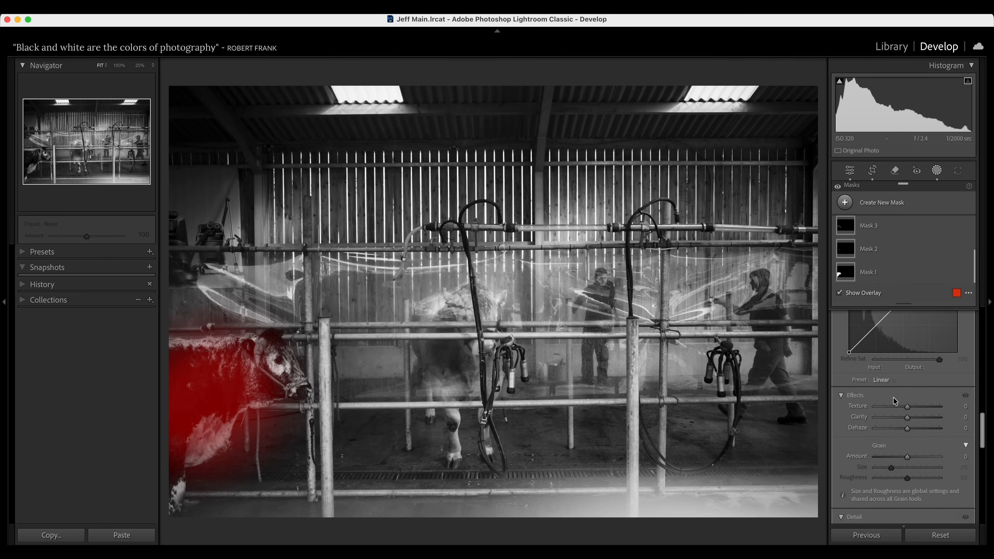
scroll(895, 397, "up", 6)
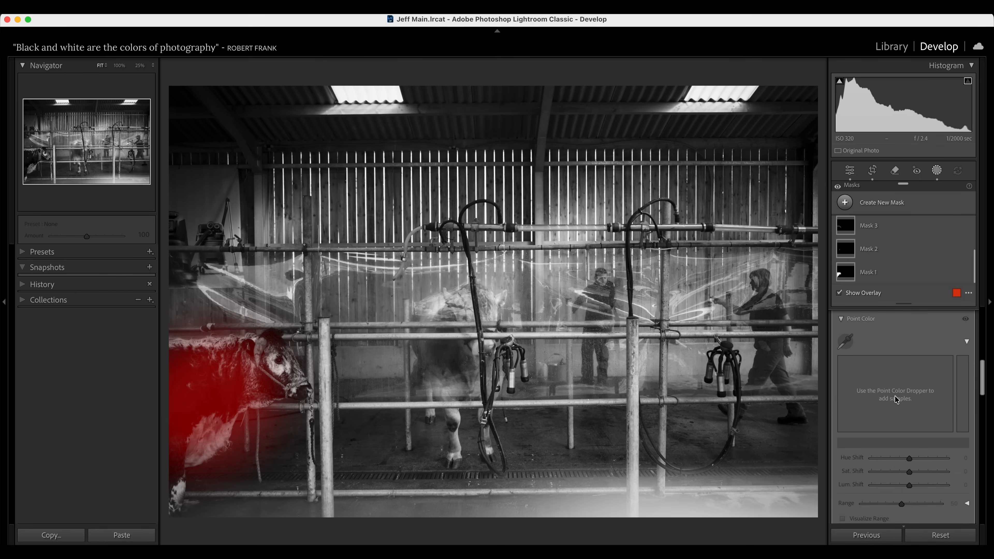
scroll(897, 399, "down", 5)
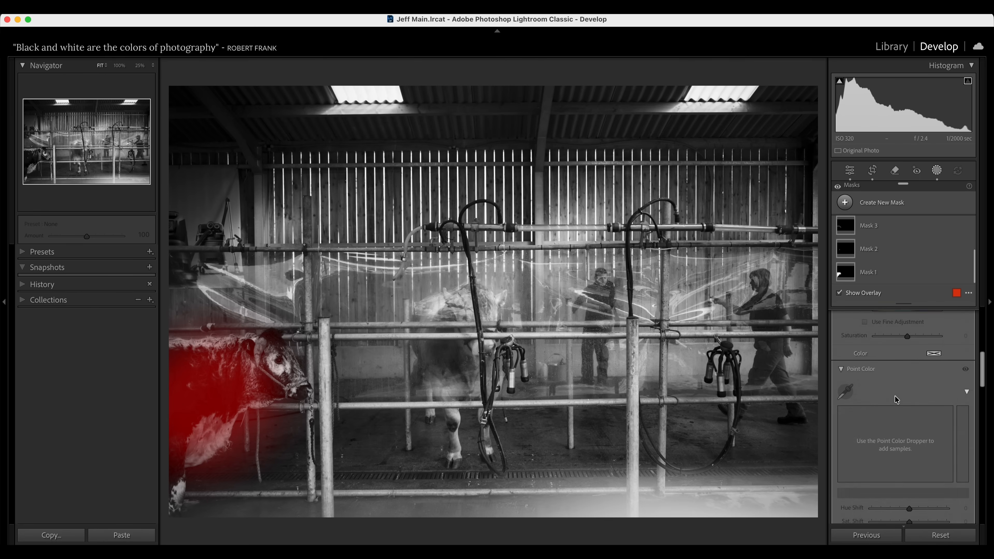
scroll(897, 399, "up", 3)
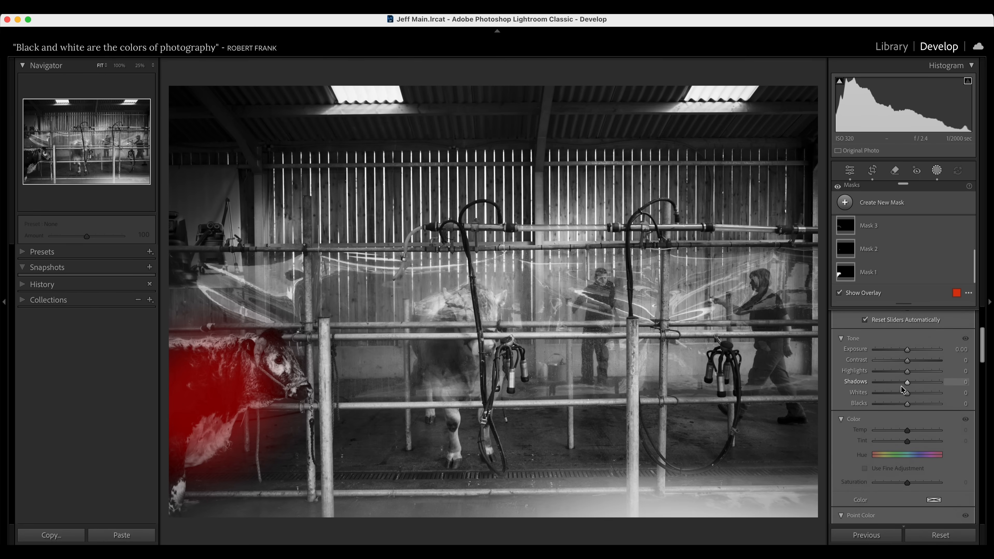
key("o")
mouse_move(908, 381)
left_mouse_down()
mouse_move(934, 381)
mouse_move(923, 384)
left_mouse_up()
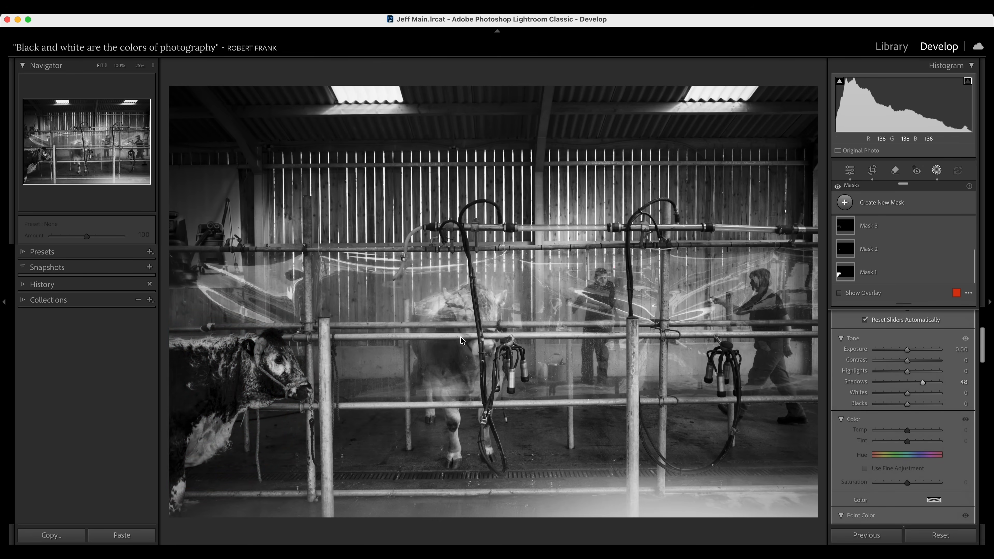
left_click(119, 66)
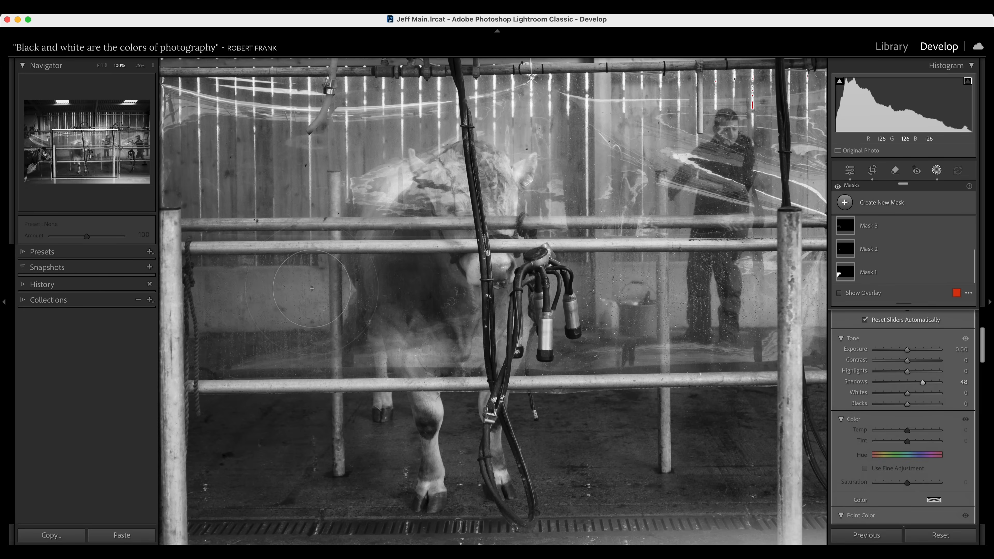
left_click_drag(273, 302, 686, 217)
left_click_drag(645, 257, 659, 266)
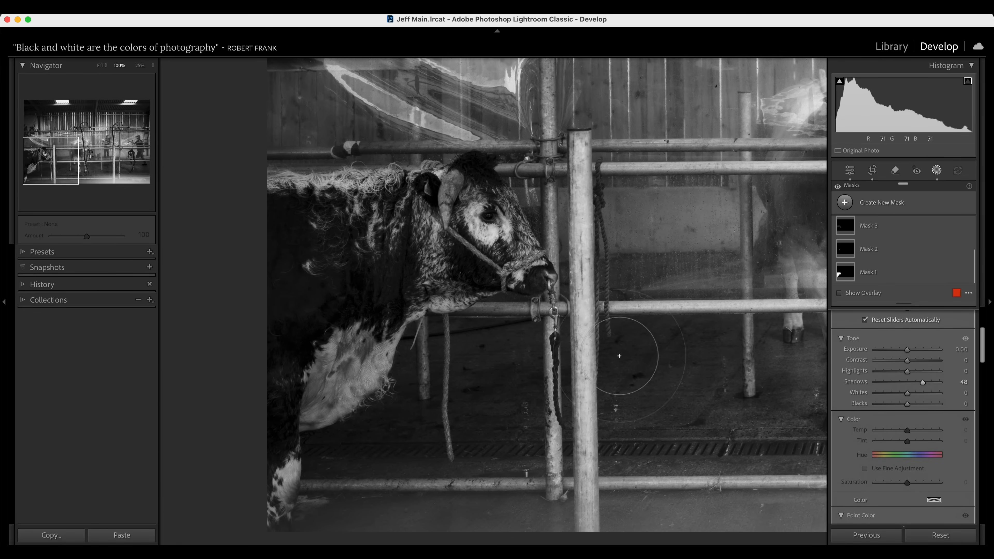
left_click_drag(923, 386, 910, 387)
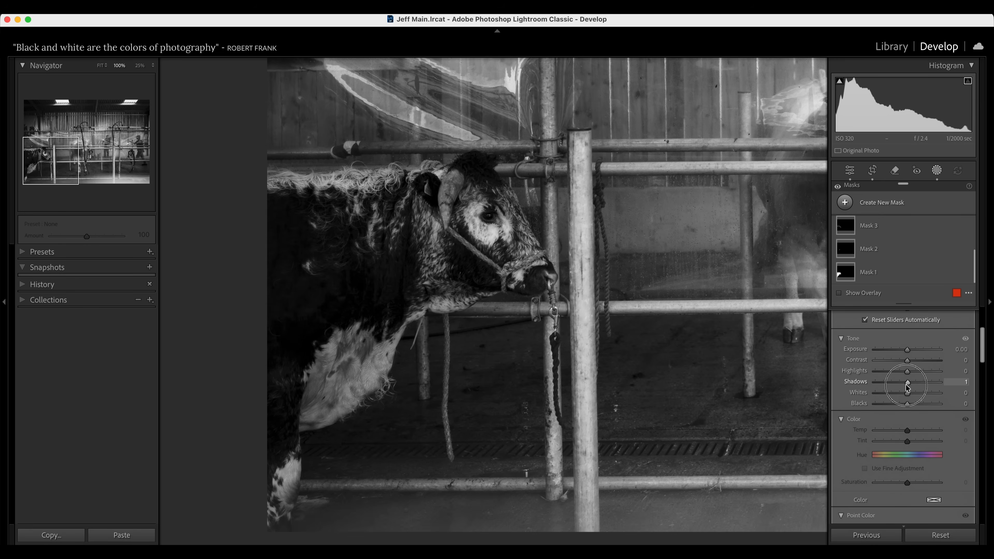
Raise the foreground cow mask's curve at input 56 to output 75 and return to the whole photo
scroll(918, 413, "down", 10)
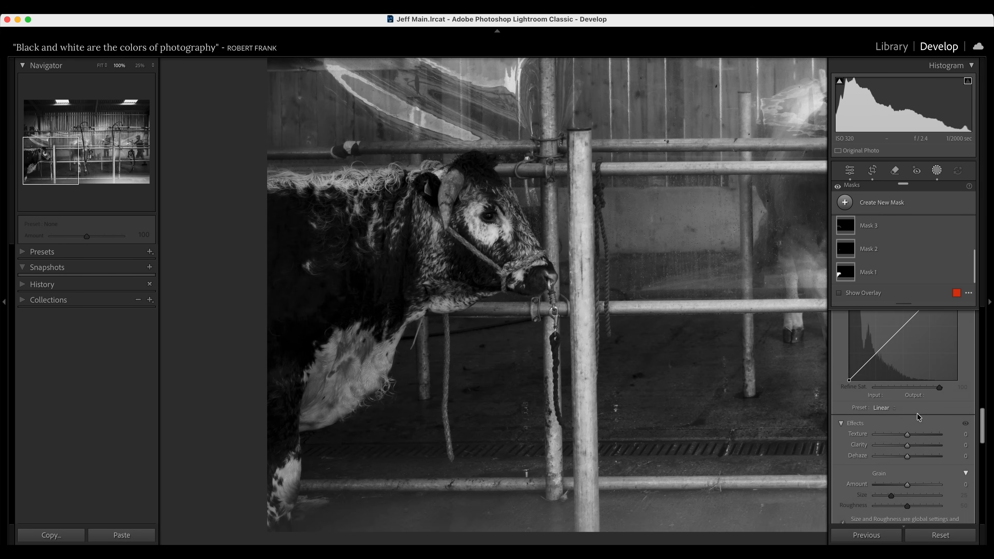
scroll(918, 414, "up", 3)
left_click_drag(878, 445, 872, 444)
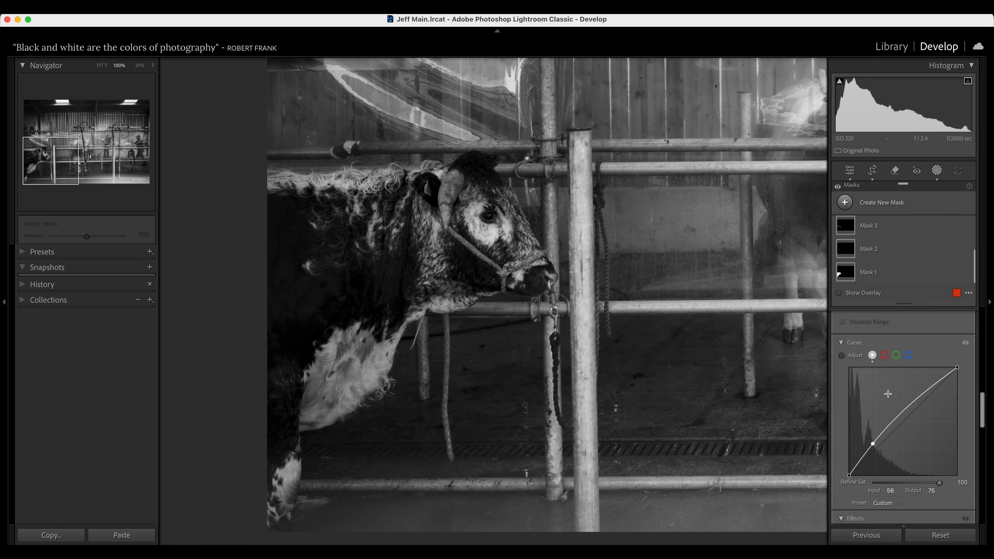
key("z")
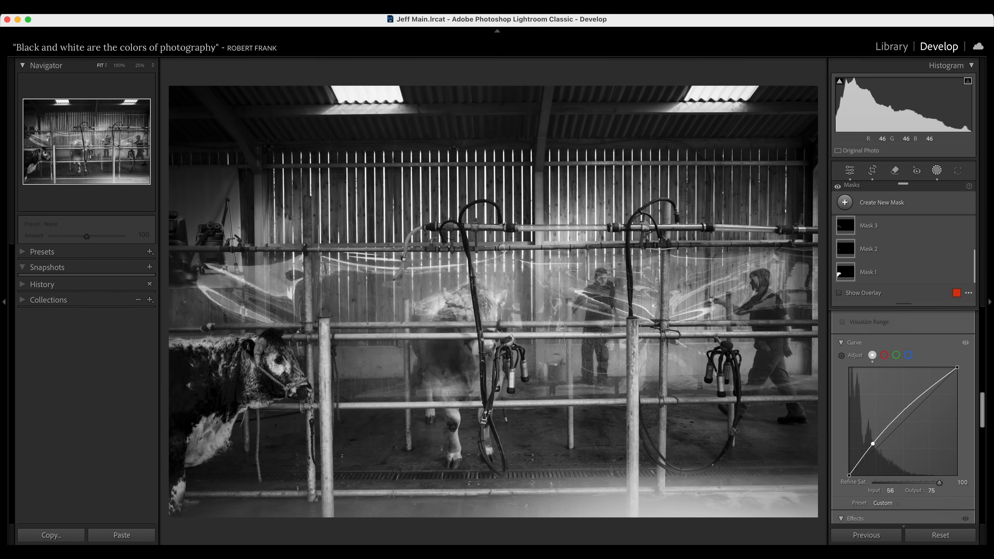
Darken the floor along the photo's lower edge with a new brush mask whose curve maps input 103 to output 84
key("k")
left_click_drag(235, 510, 921, 524)
left_click_drag(887, 434, 892, 439)
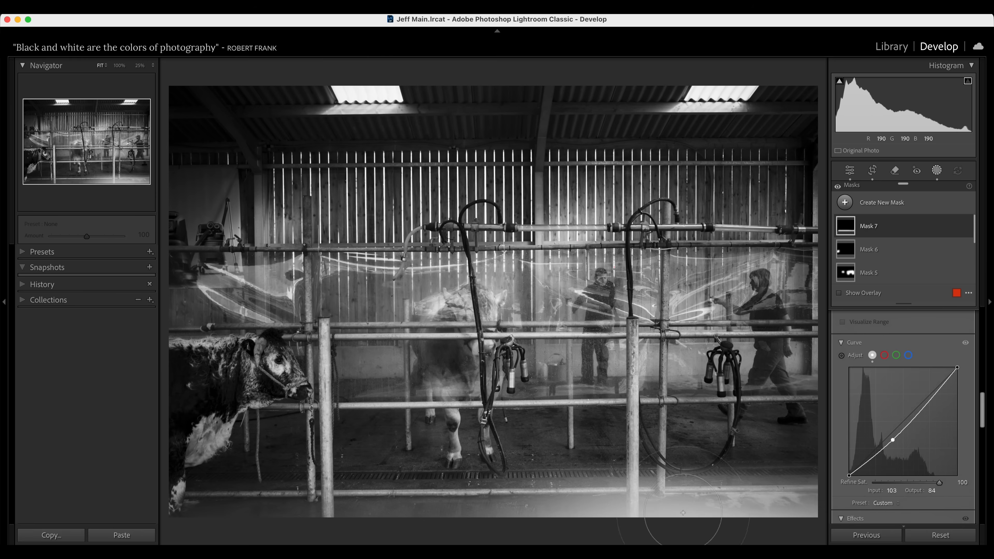
Brush another mask over the bright patch of floor and lower its curve at input 188 to output 148
key("k")
left_click_drag(712, 520, 814, 509)
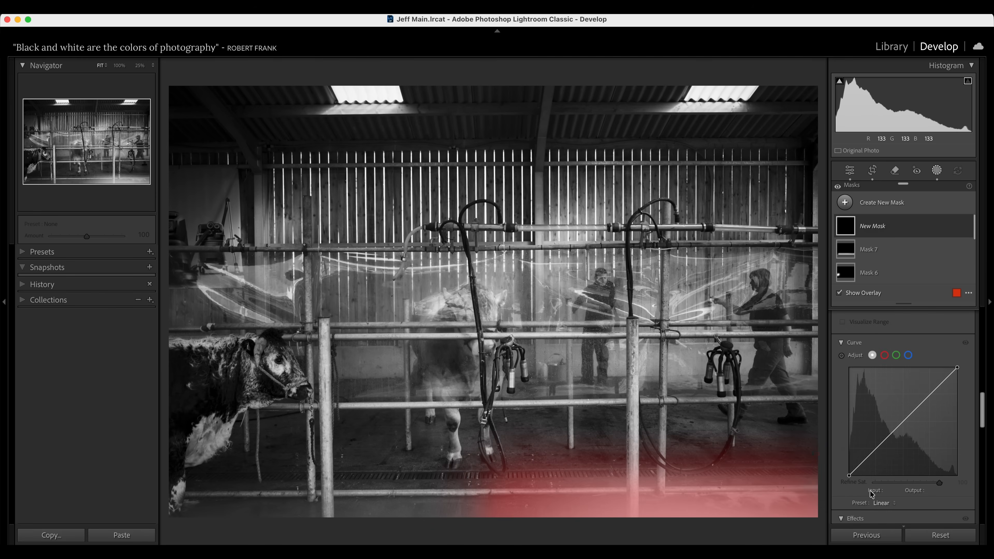
left_click_drag(924, 402, 928, 412)
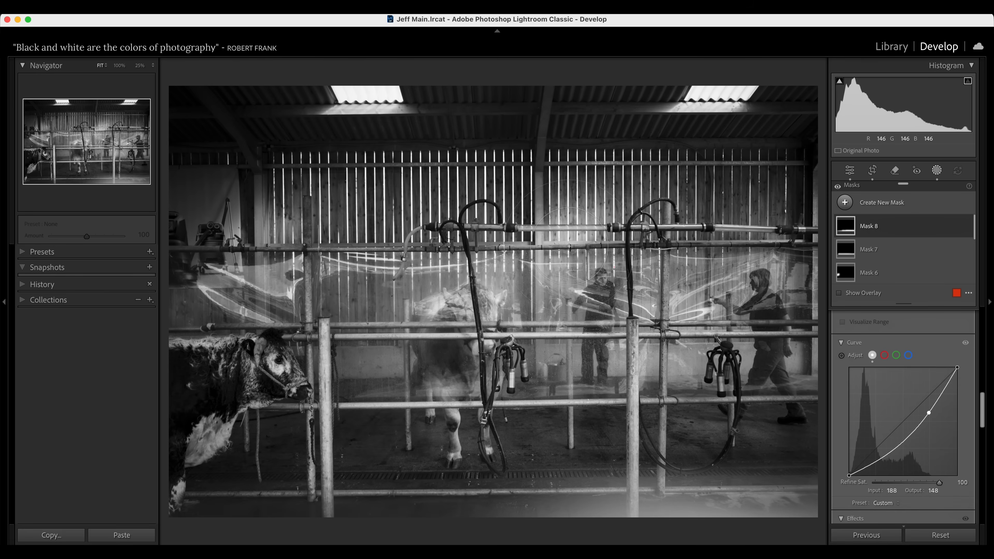
Brush a new mask across the shed roof, hide the overlay and lower its curve at input 98 to output 77
key("k")
left_click_drag(212, 112, 806, 112)
key("o")
left_click_drag(889, 439, 891, 443)
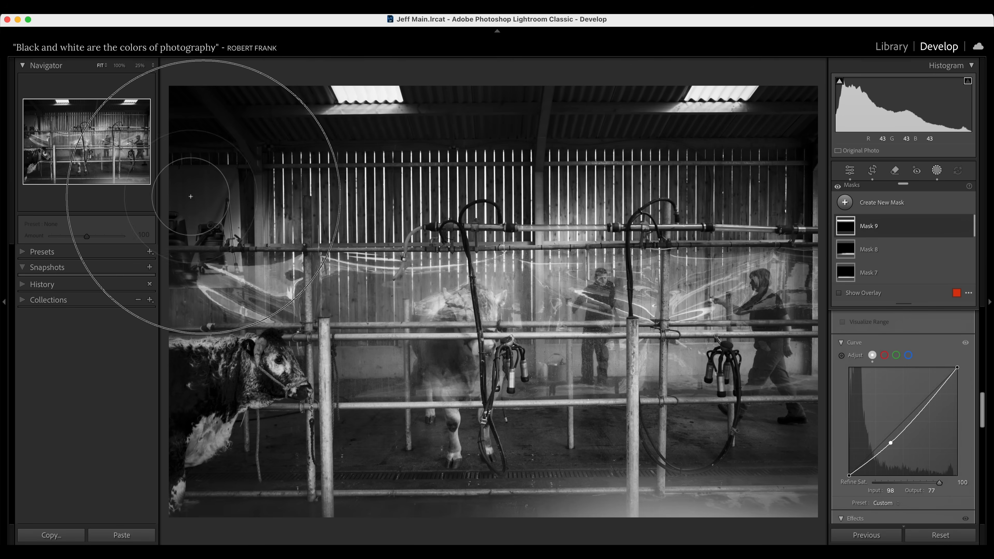
Apply the 006. SilverChrome MEDIUM grain preset, check the grain at 100%, and set the preset amount to 106
left_click(42, 285)
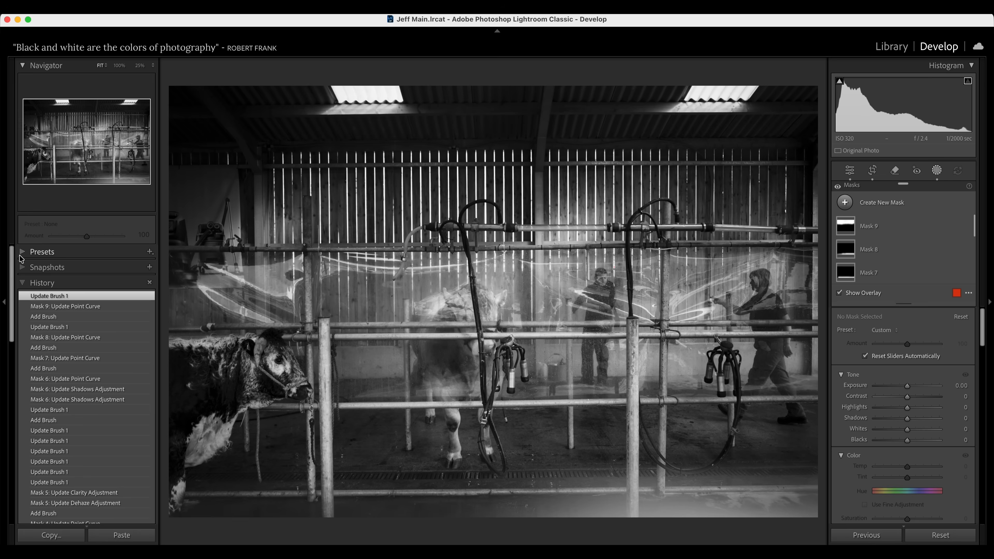
left_click(42, 252)
left_click(92, 363)
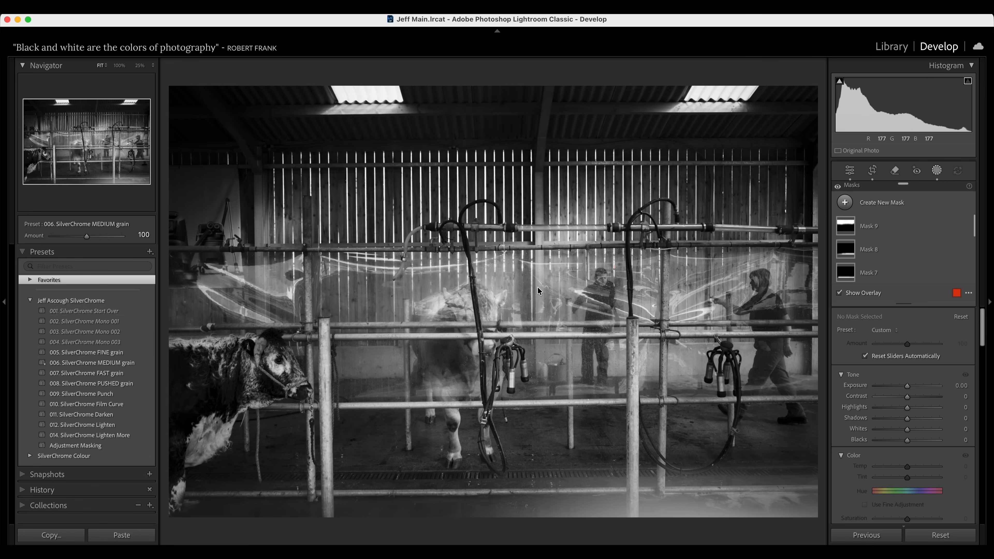
left_click(114, 66)
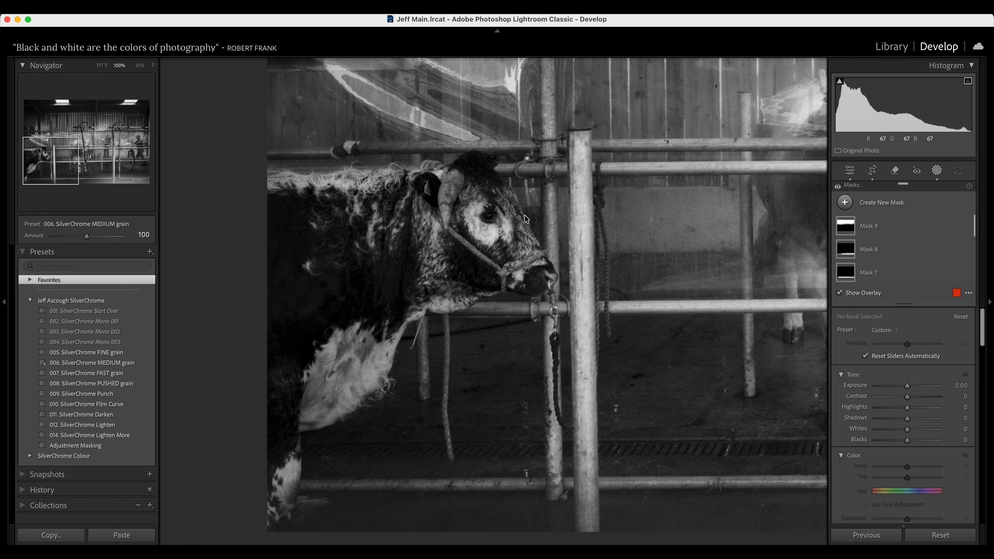
left_click_drag(86, 235, 89, 236)
key("super+minus")
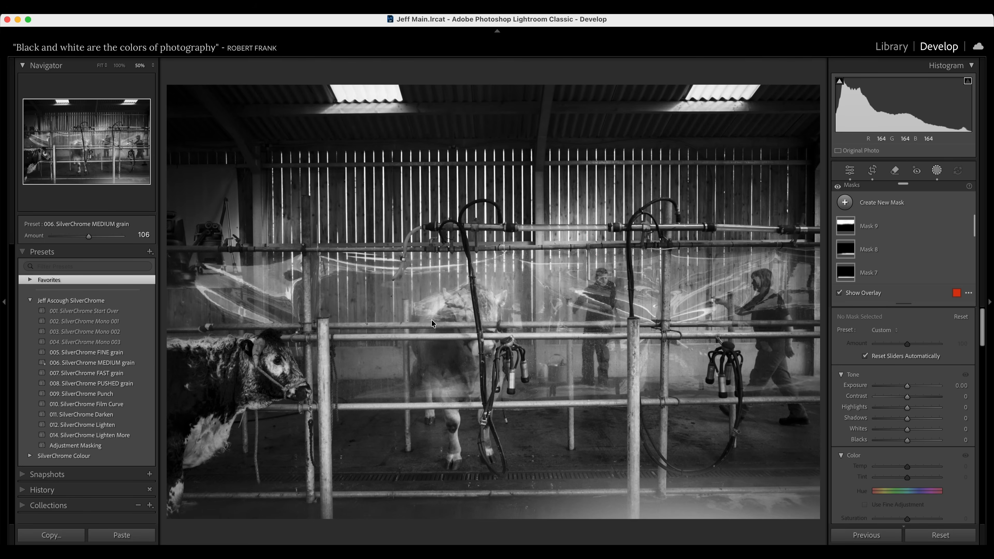
Apply the Adjustment Masking preset and lower its whole-photo mask's curve at input 73 to output 66
left_click(87, 449)
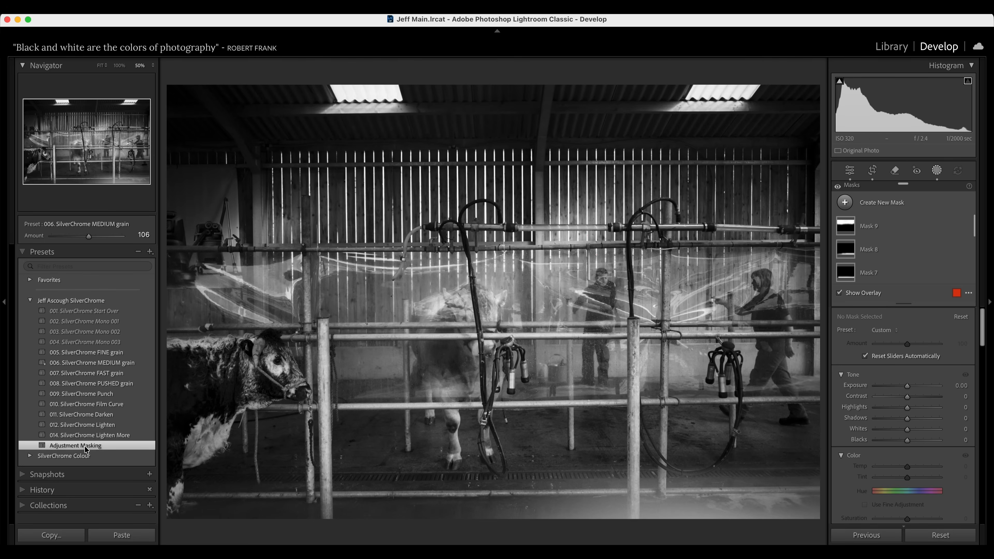
left_click(847, 227)
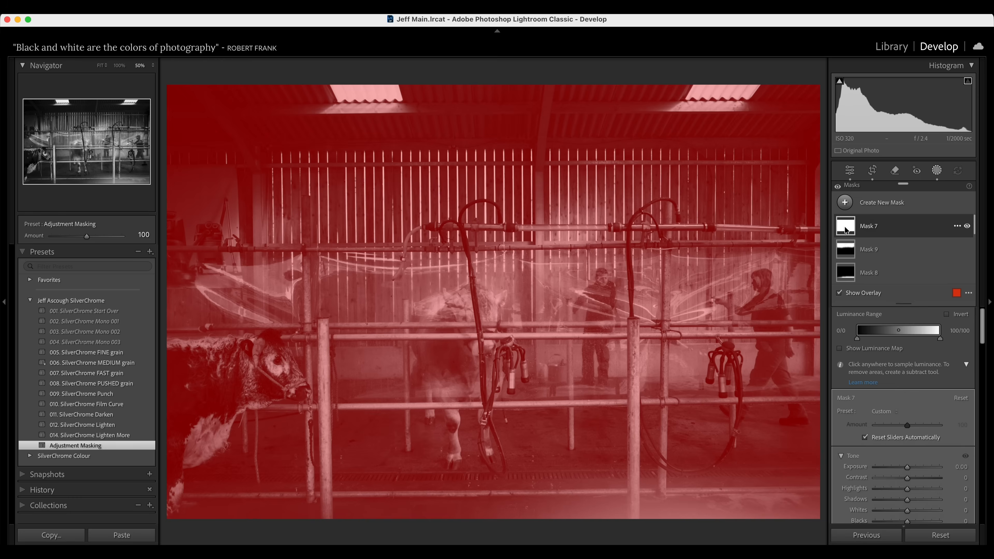
scroll(937, 420, "down", 8)
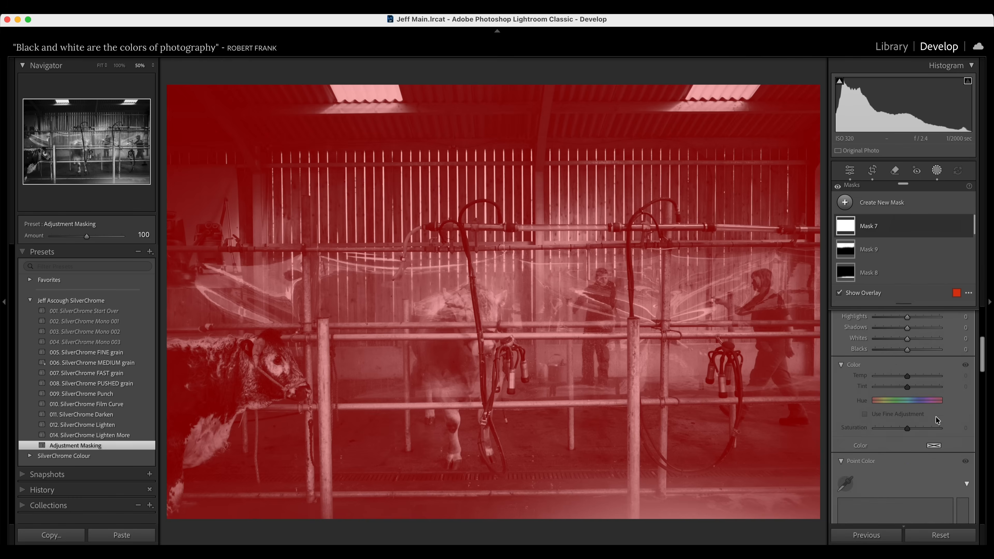
left_click(880, 399)
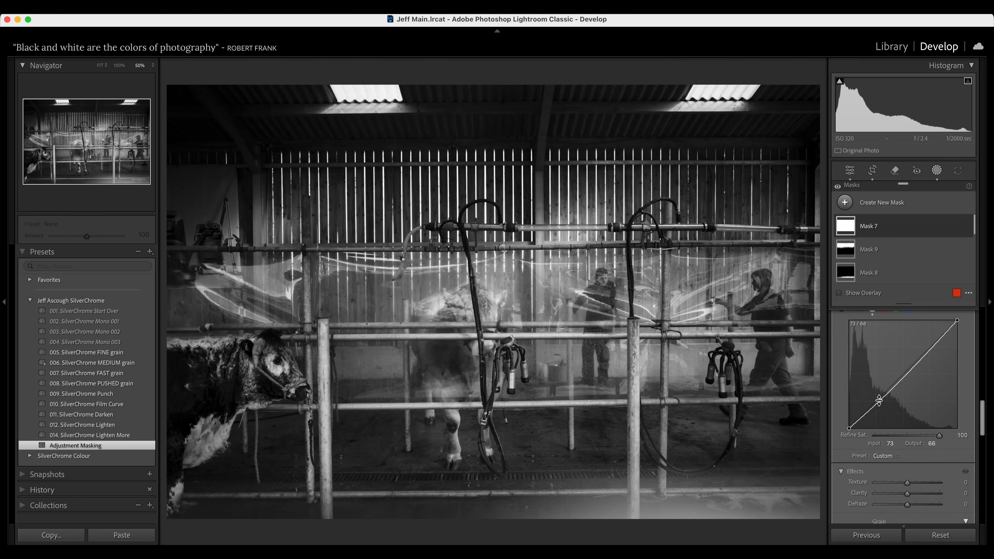
left_click_drag(879, 401, 880, 403)
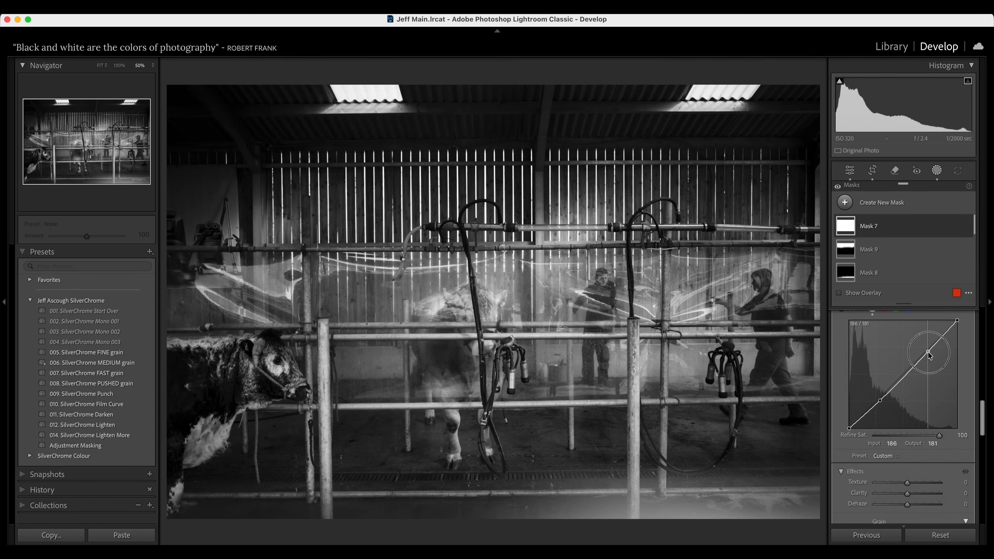